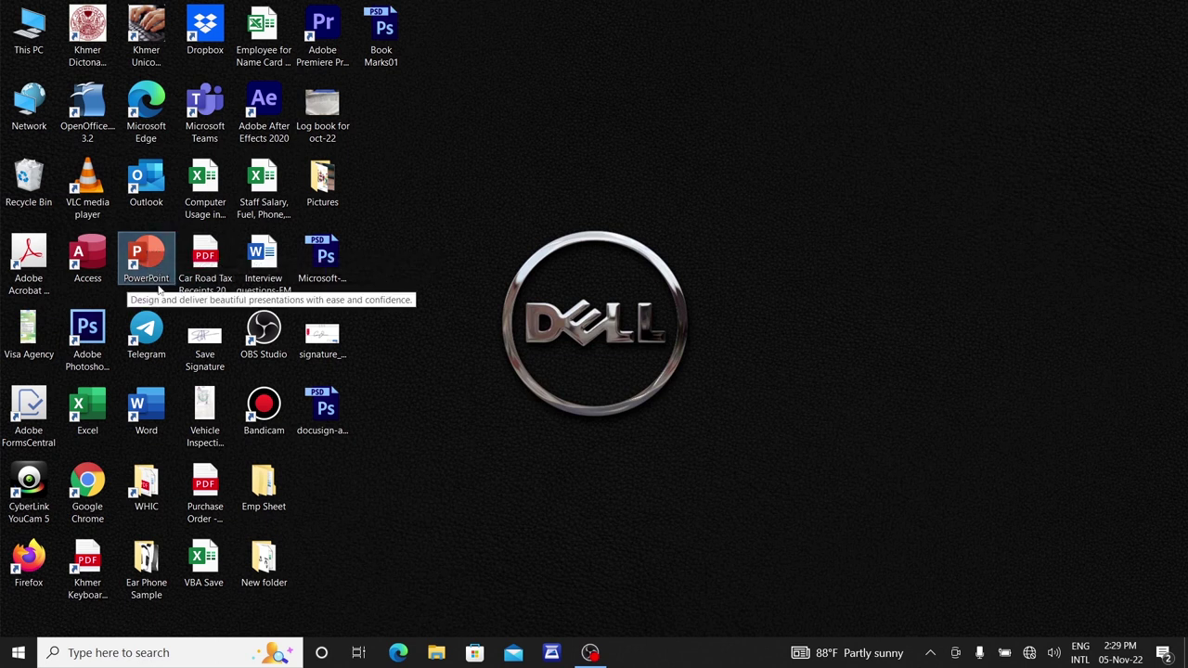
- Launch PowerPoint from its desktop shortcut
double_click(148, 255)
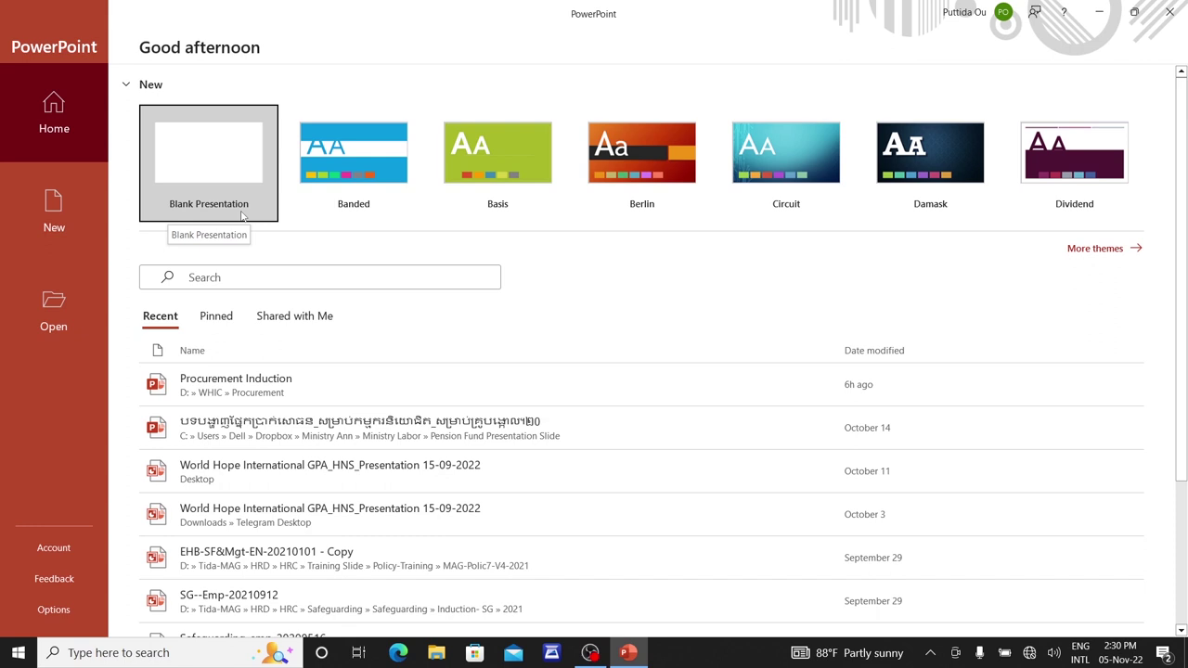
- Start a blank presentation, Presentation1, from the start screen
left_click(210, 165)
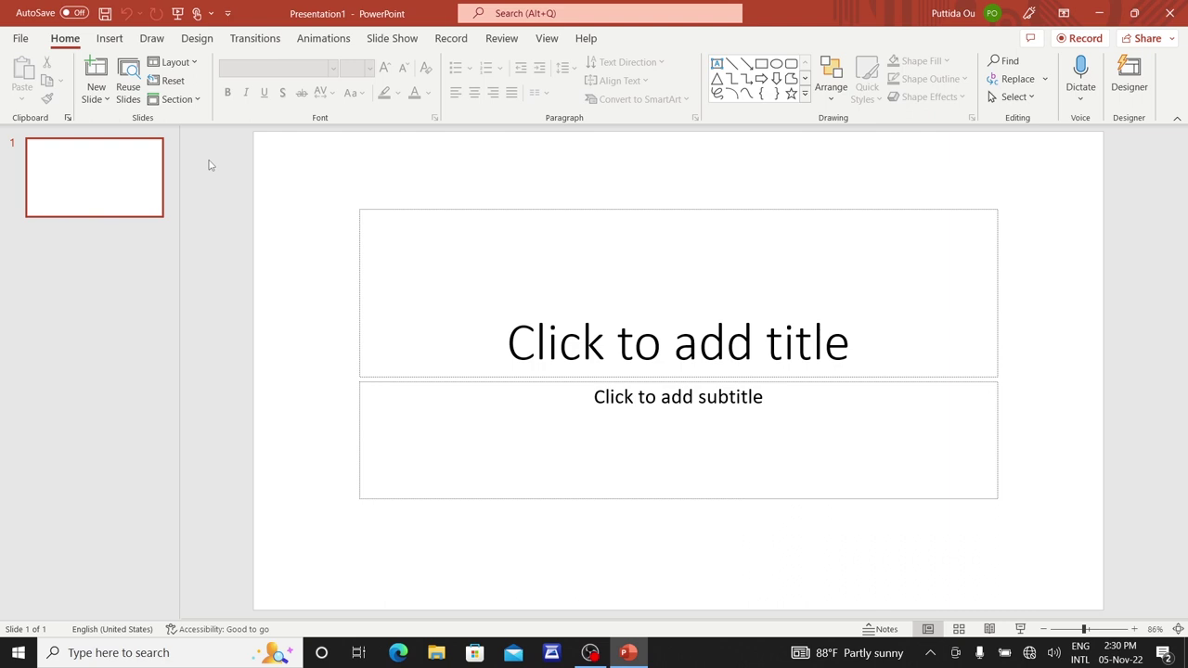
- In Slide Master view, paste the green vertical bar onto the top master slide
left_click(544, 41)
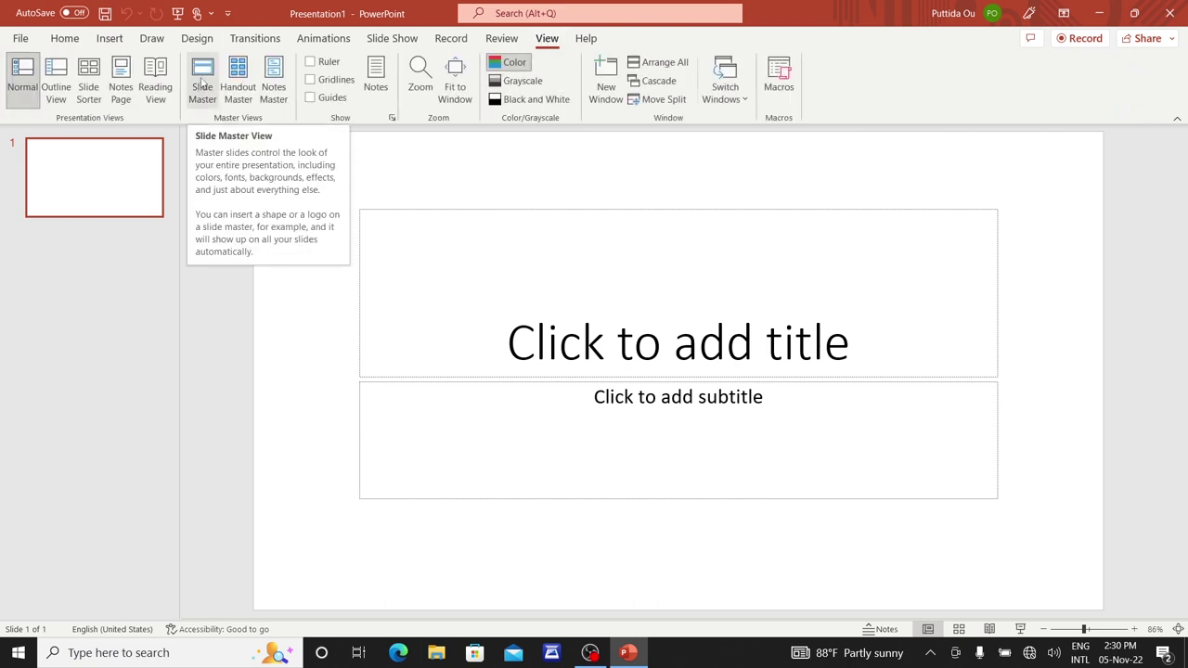
left_click(201, 83)
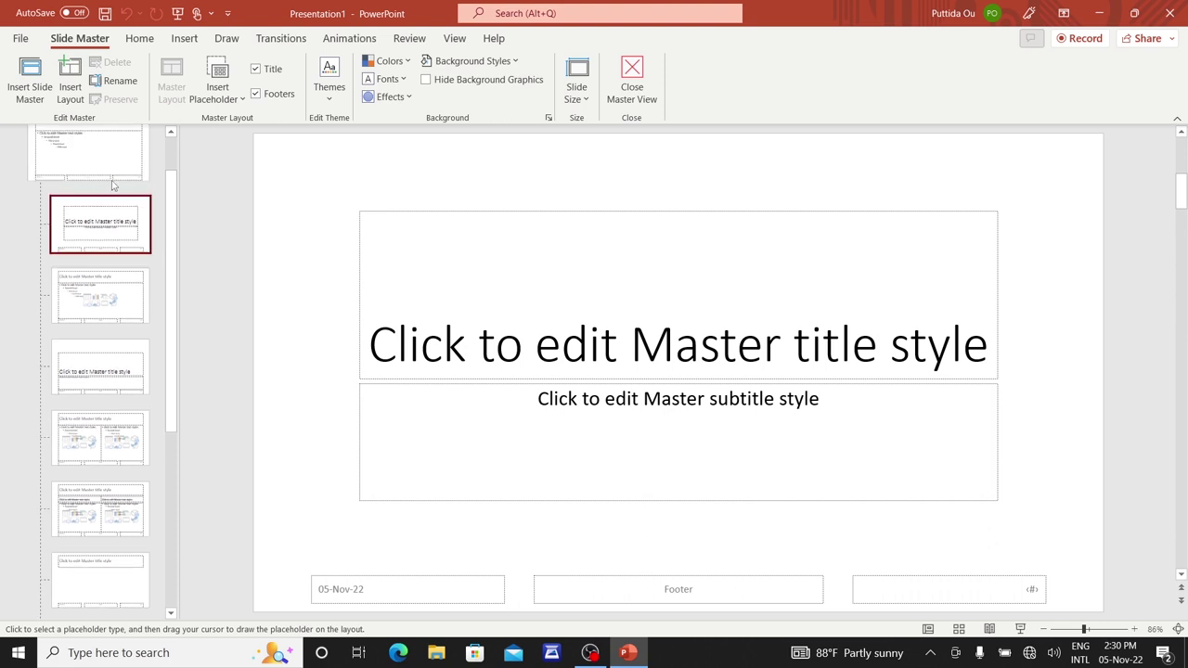
left_click(113, 187)
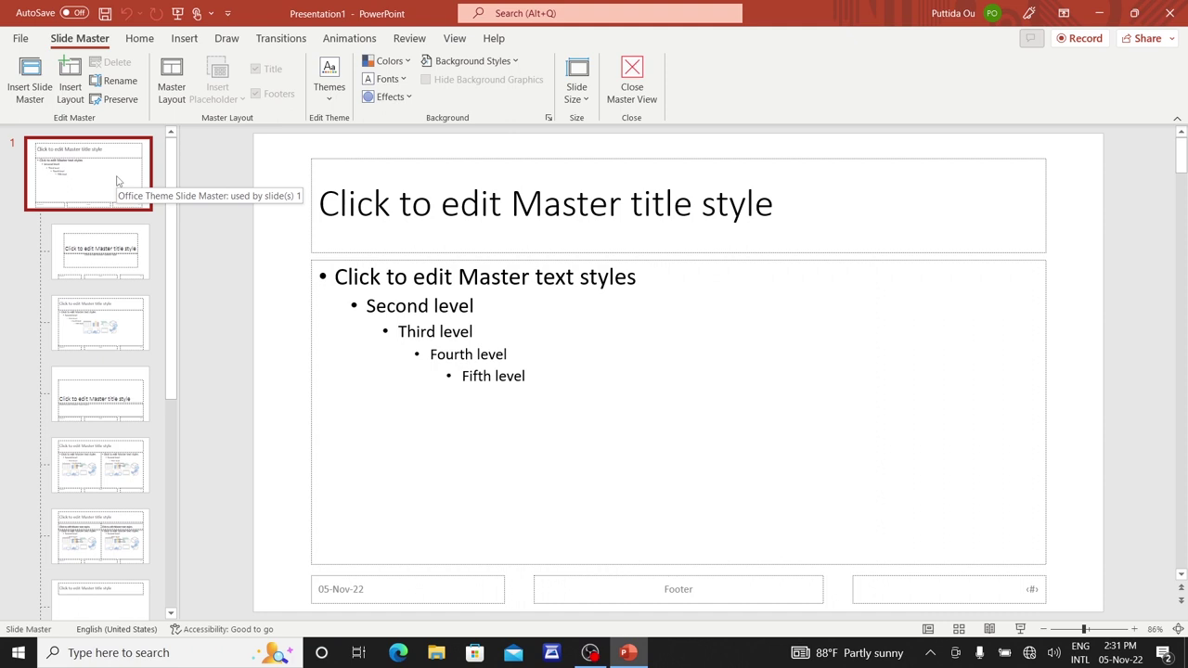
key("ctrl+v")
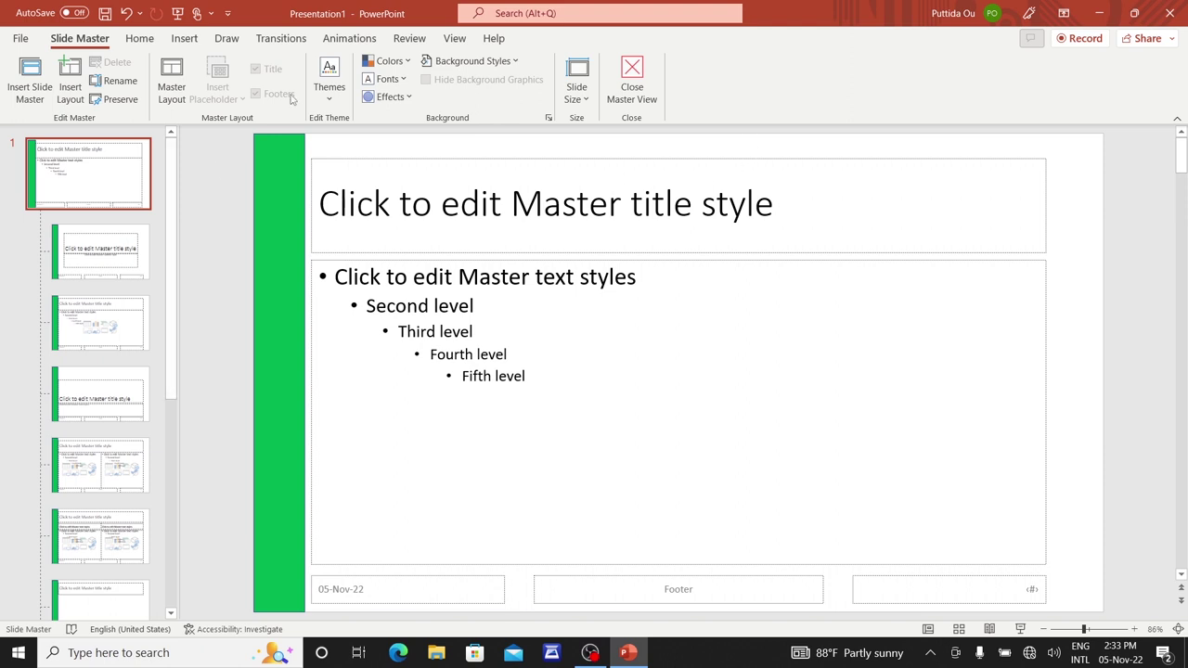
left_click(136, 38)
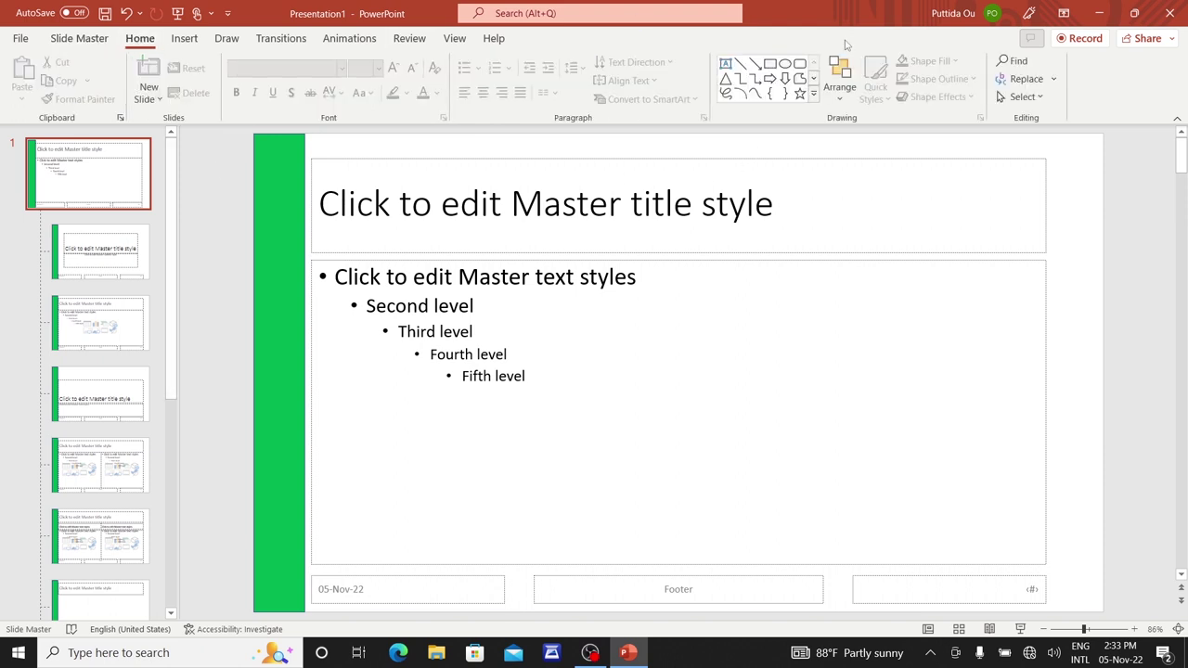
- Draw a blue circle and move it into the master's top-right corner
left_click(785, 65)
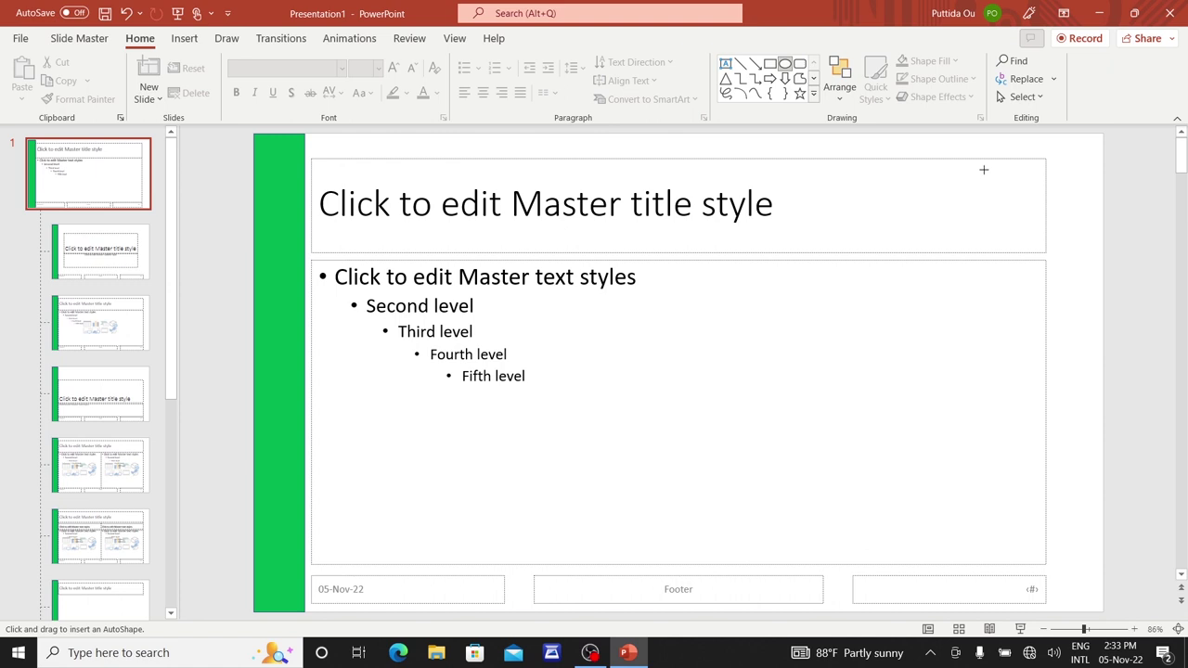
left_click_drag(982, 165, 1092, 276)
left_click_drag(1053, 229, 1008, 214)
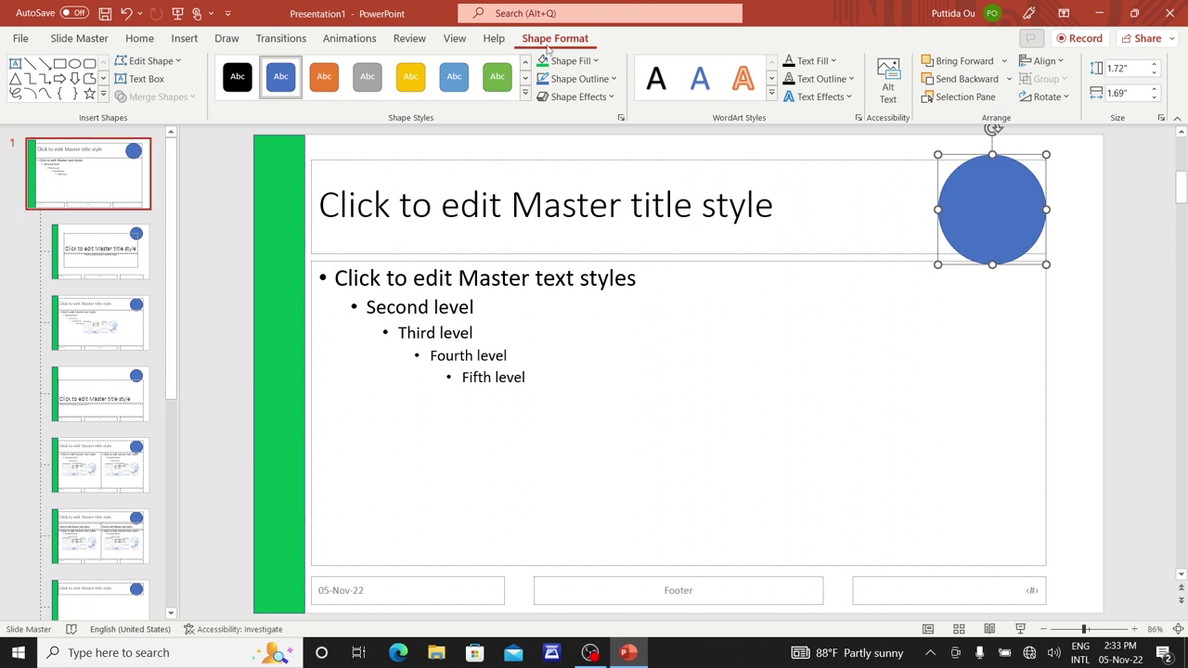
left_click(455, 38)
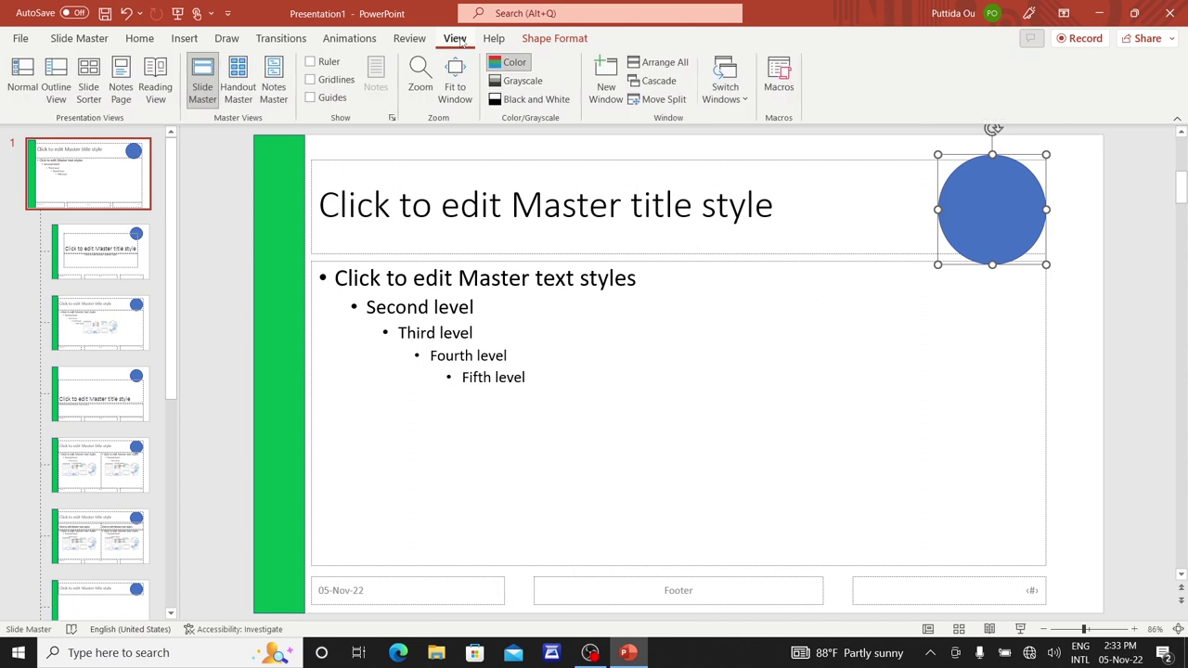
left_click(154, 211)
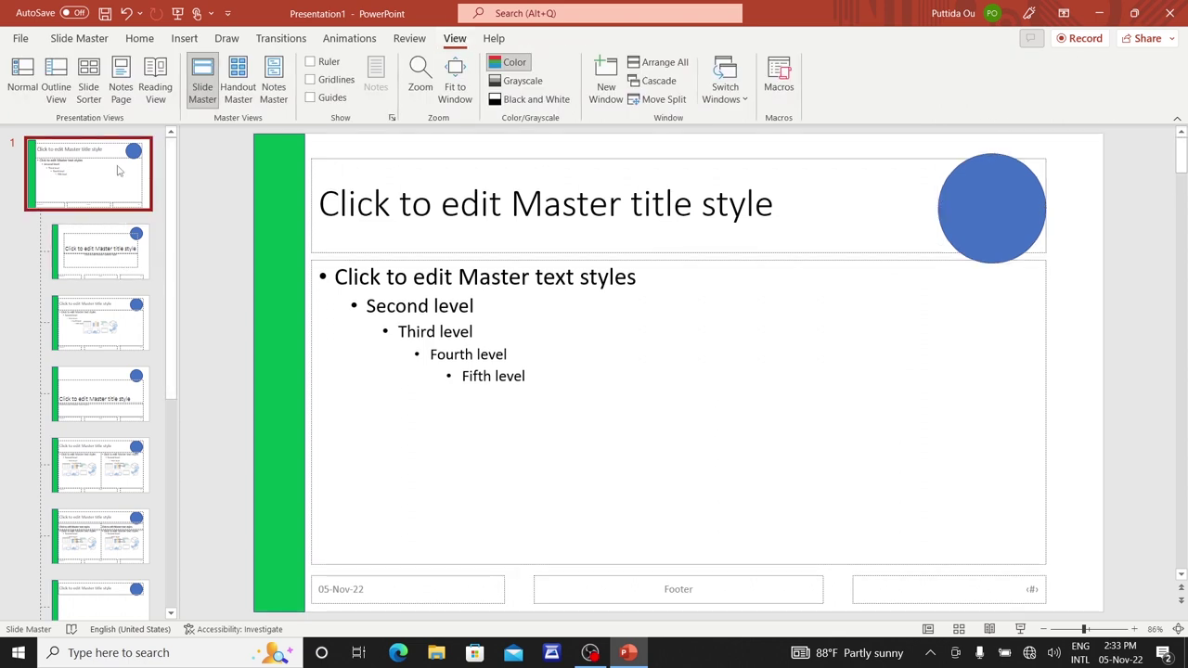
- Review the master layouts, including Title Only, then return to Normal view
scroll(104, 269, "down", 3)
scroll(104, 270, "up", 5)
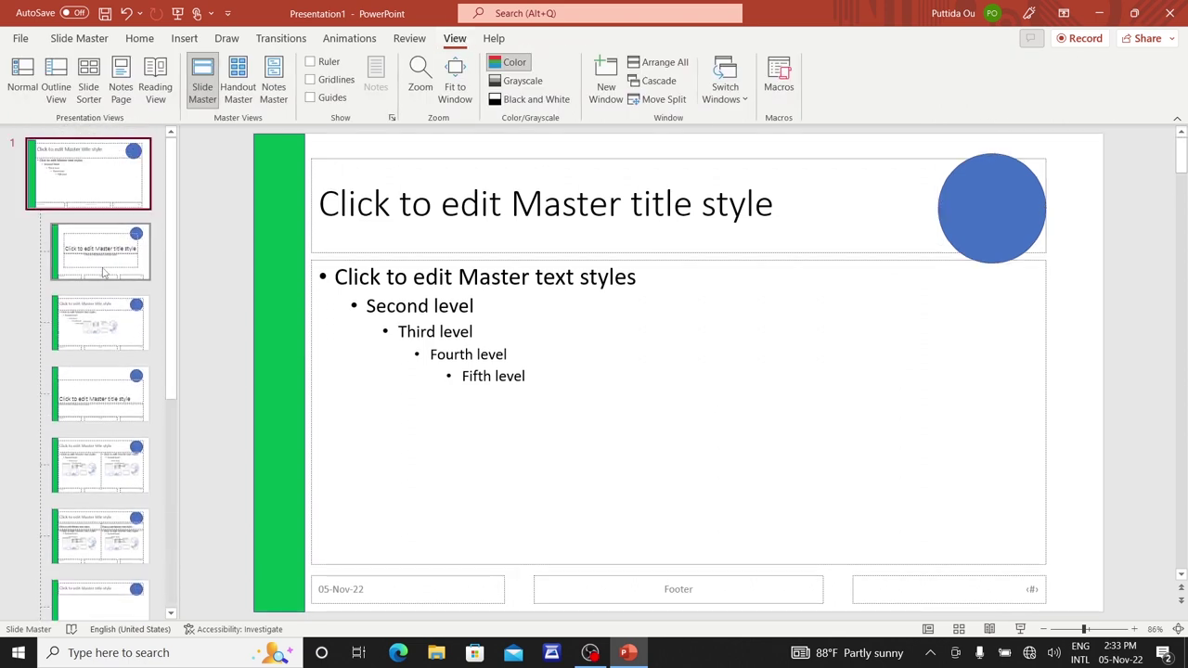
left_click(211, 93)
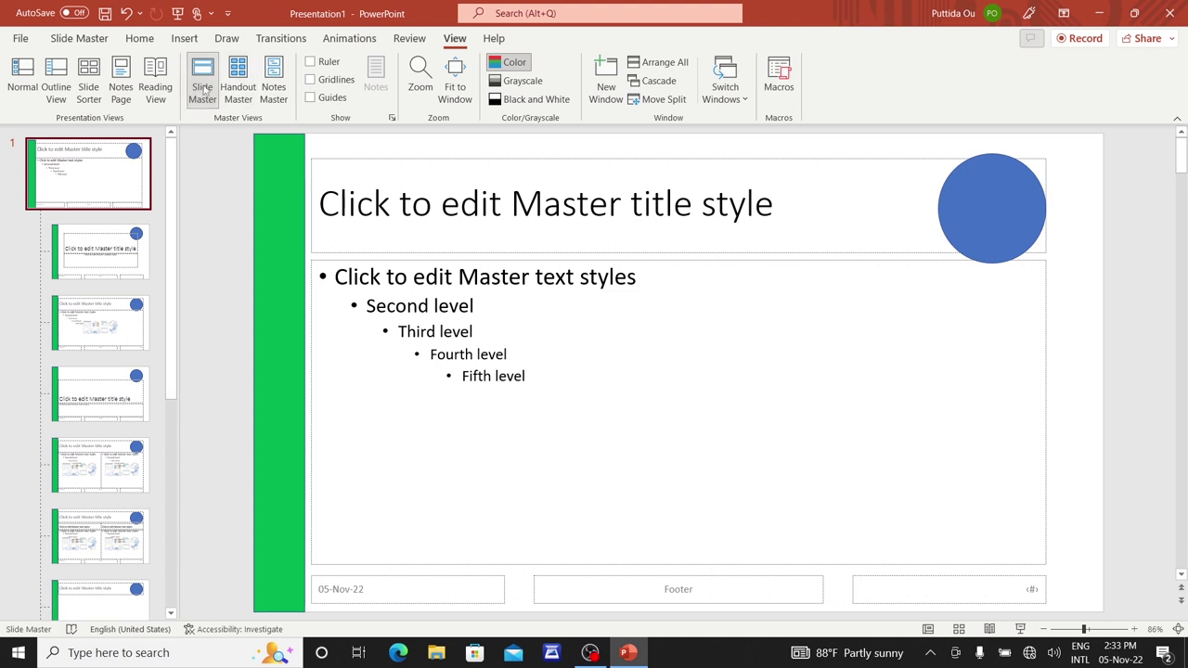
key("Down")
key("Down")
key("Down")
key("Down")
scroll(102, 297, "down", 2)
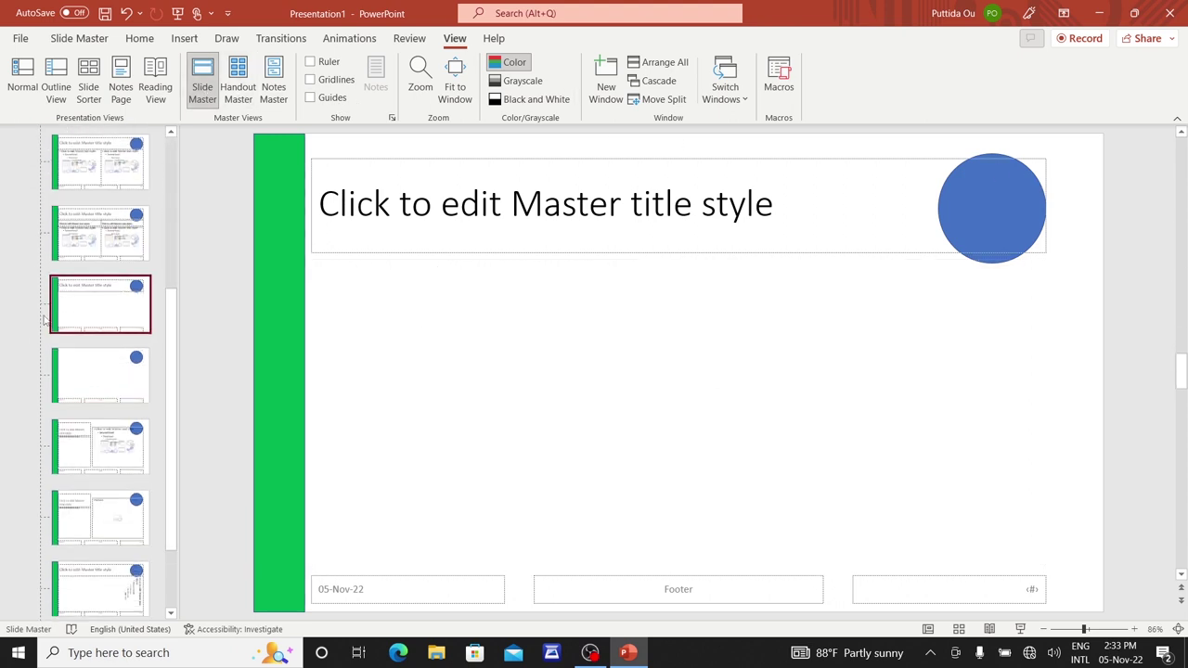
scroll(102, 297, "down", 1)
scroll(104, 295, "up", 4)
scroll(104, 294, "up", 1)
scroll(105, 293, "down", 2)
scroll(105, 294, "down", 3)
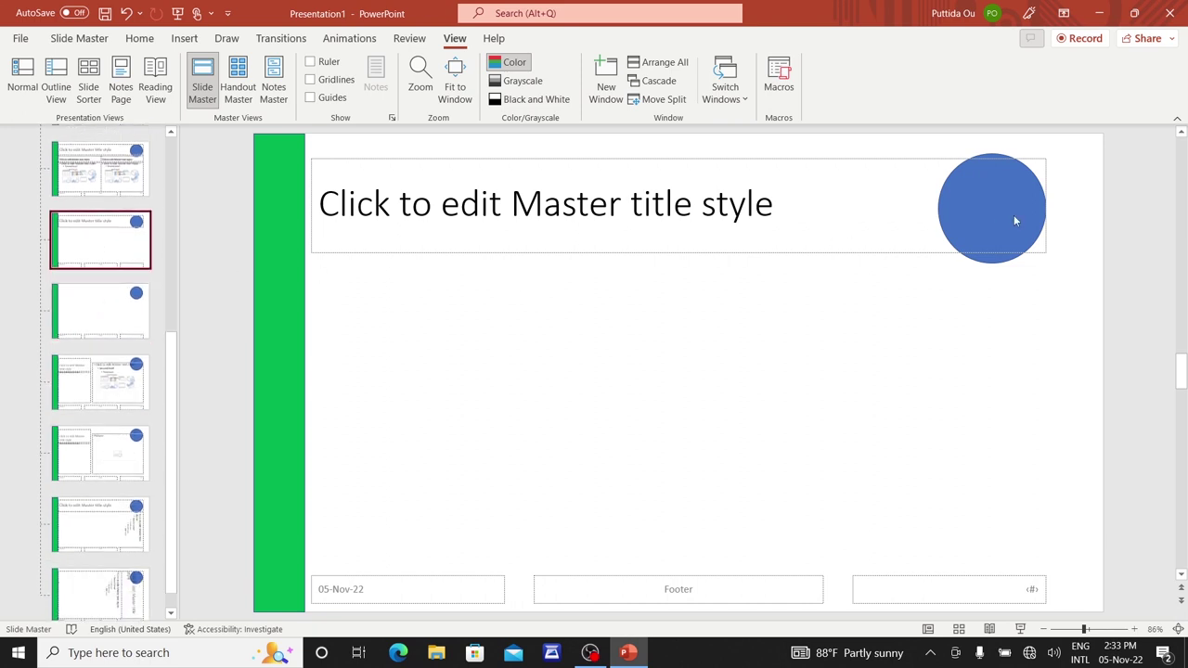
scroll(18, 248, "up", 3)
scroll(18, 249, "up", 2)
left_click(101, 177)
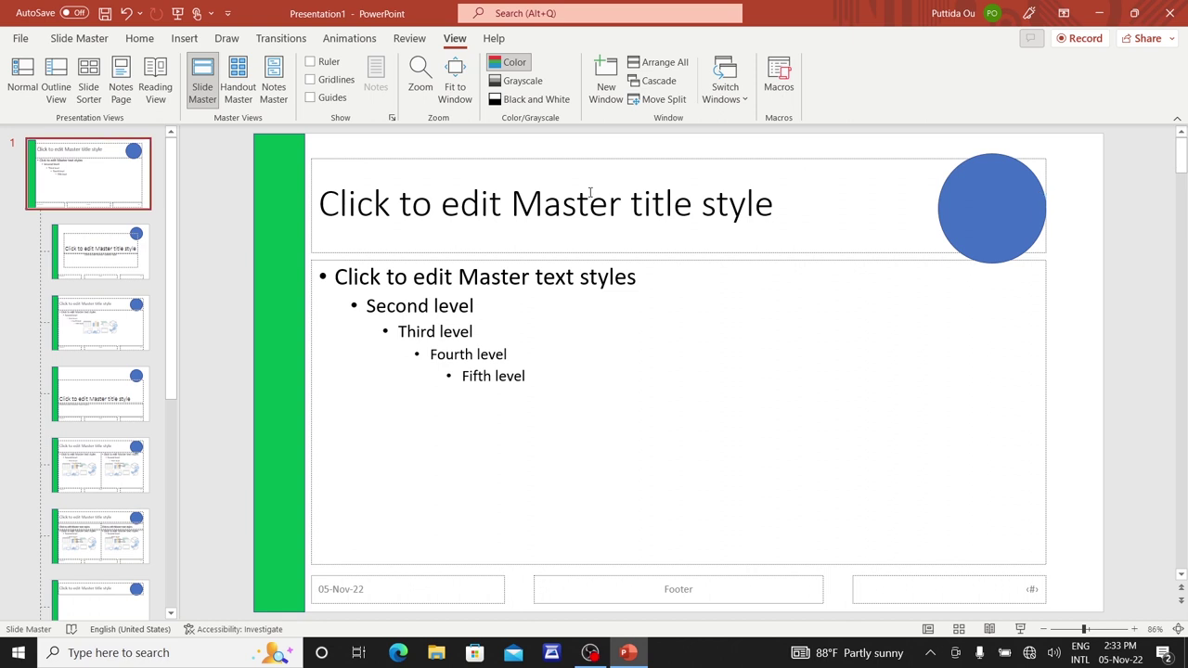
left_click(37, 80)
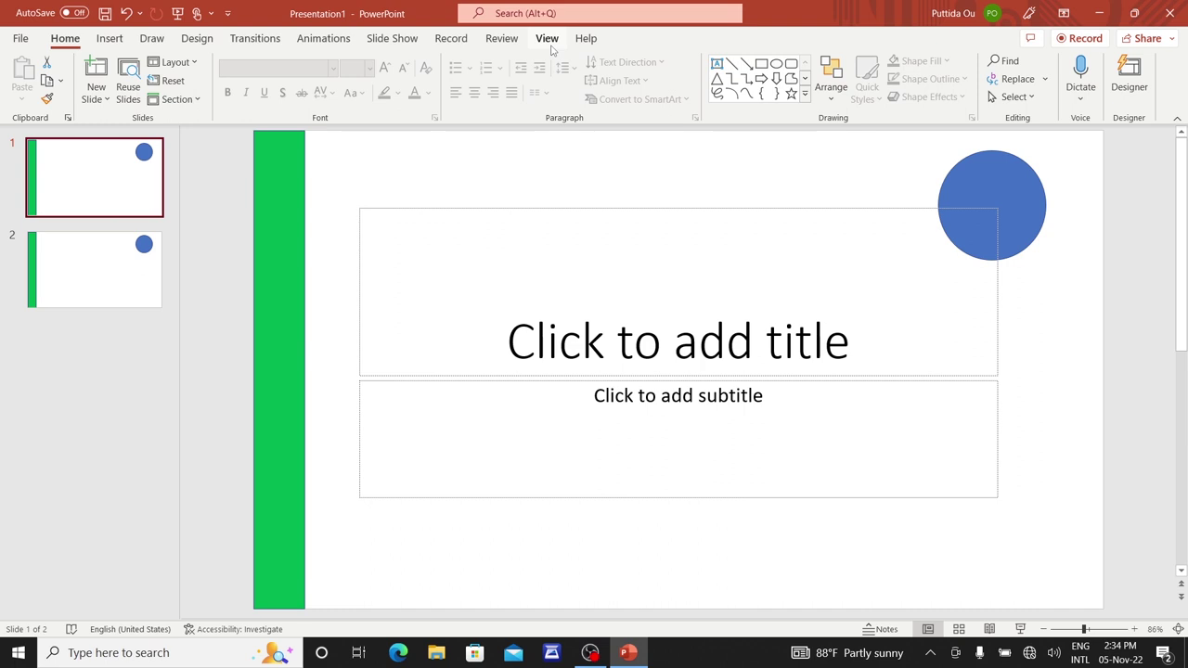
left_click(549, 44)
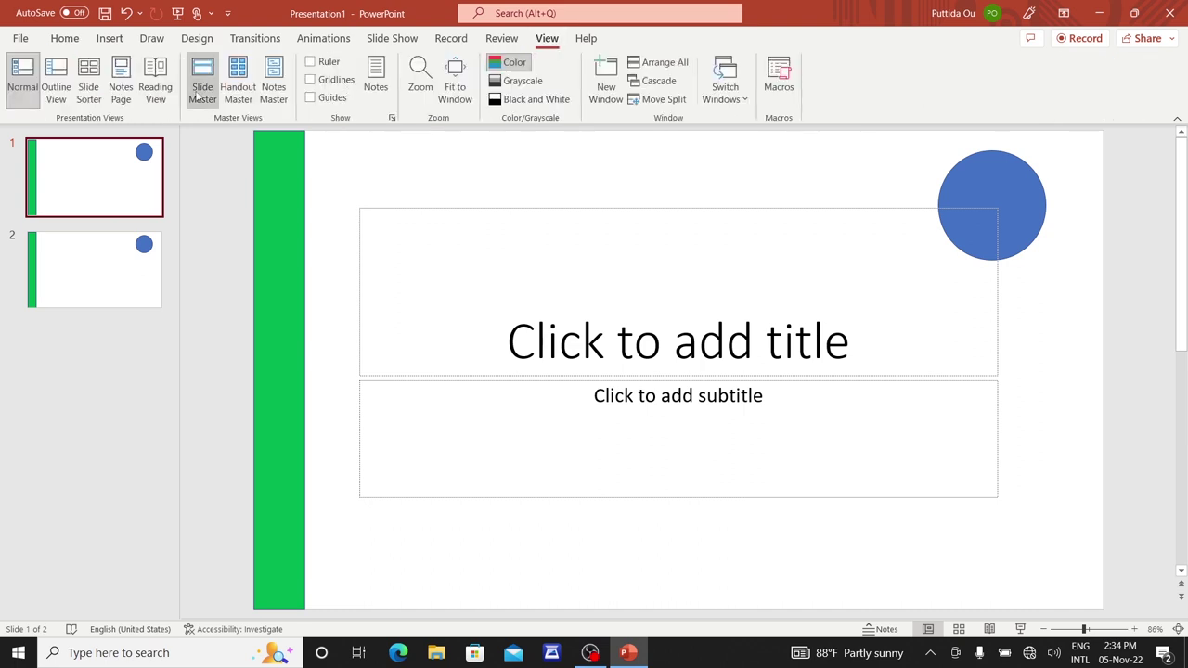
left_click(203, 82)
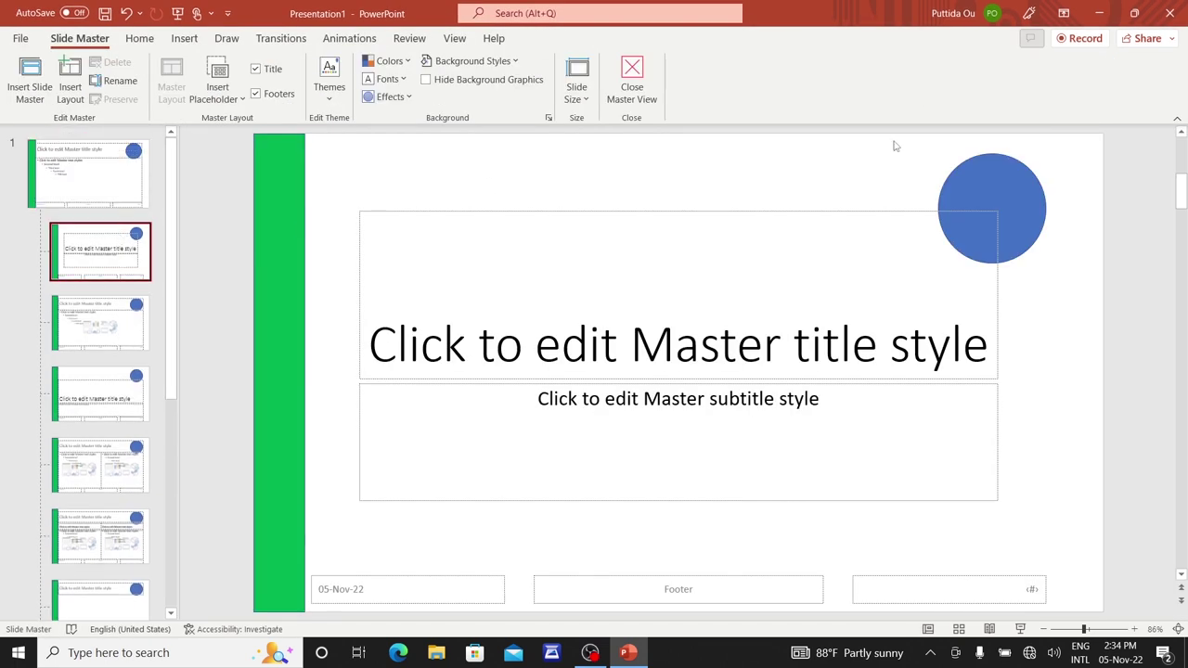
left_click(59, 172)
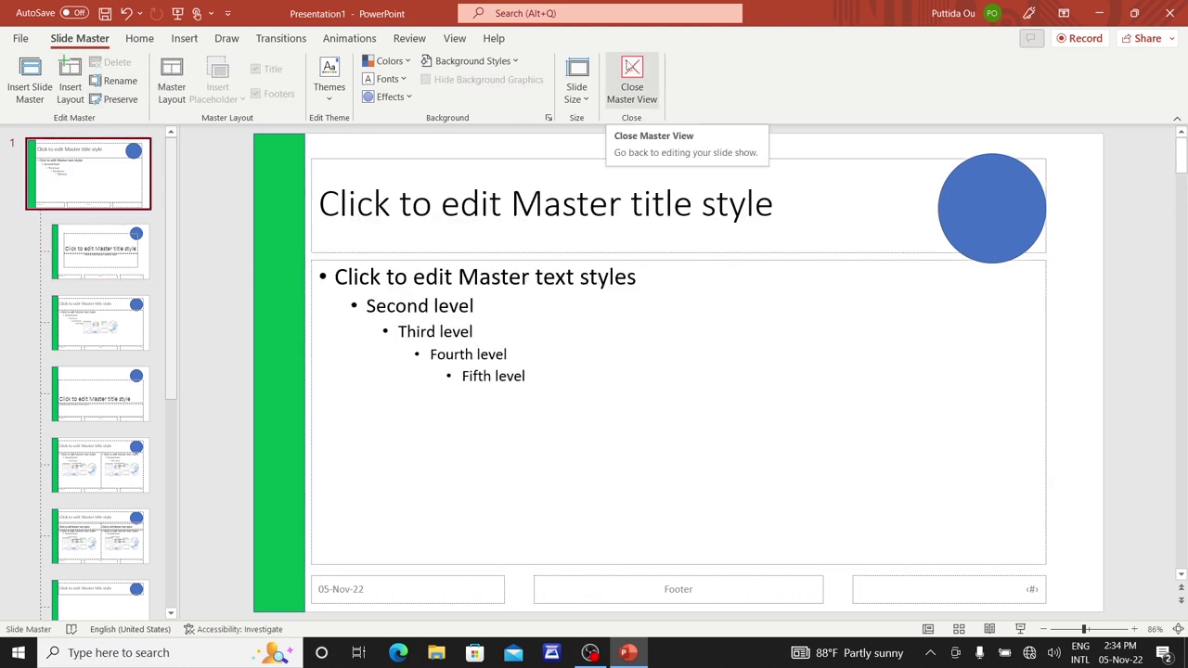
left_click(631, 70)
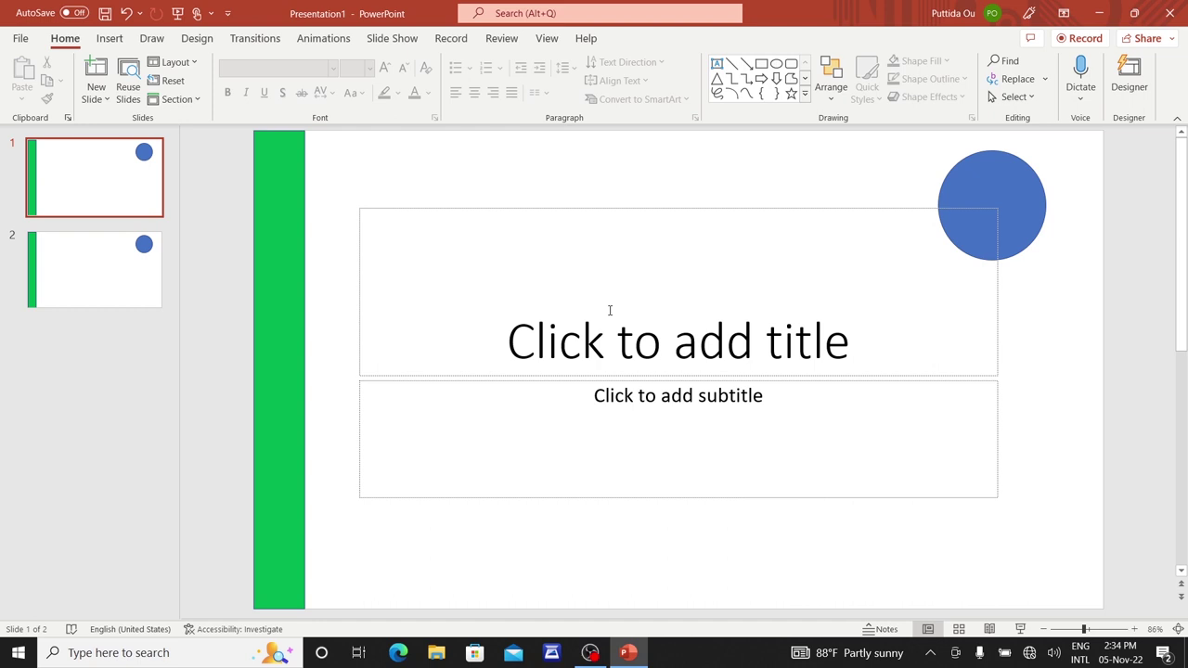
- Switch to the Khmer keyboard and type the title ដំណើរការនៃការទិញសម្ភារៈ on slide 1
key("alt+shift")
left_click(610, 310)
type("กั")
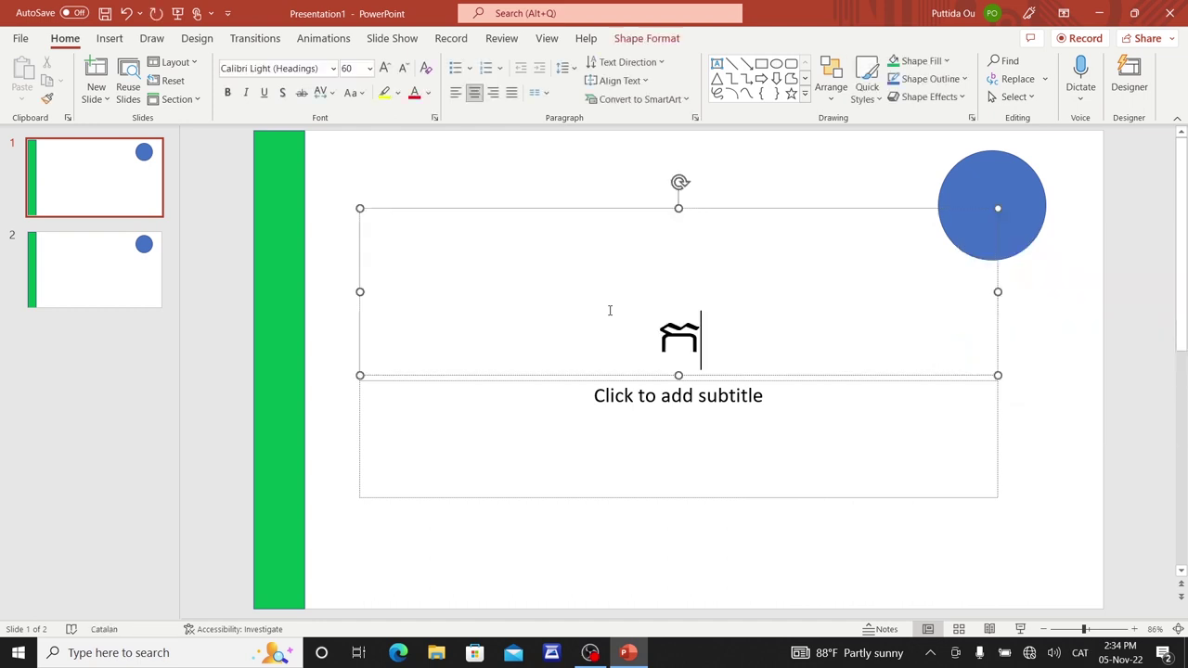
key("BackSpace")
key("BackSpace")
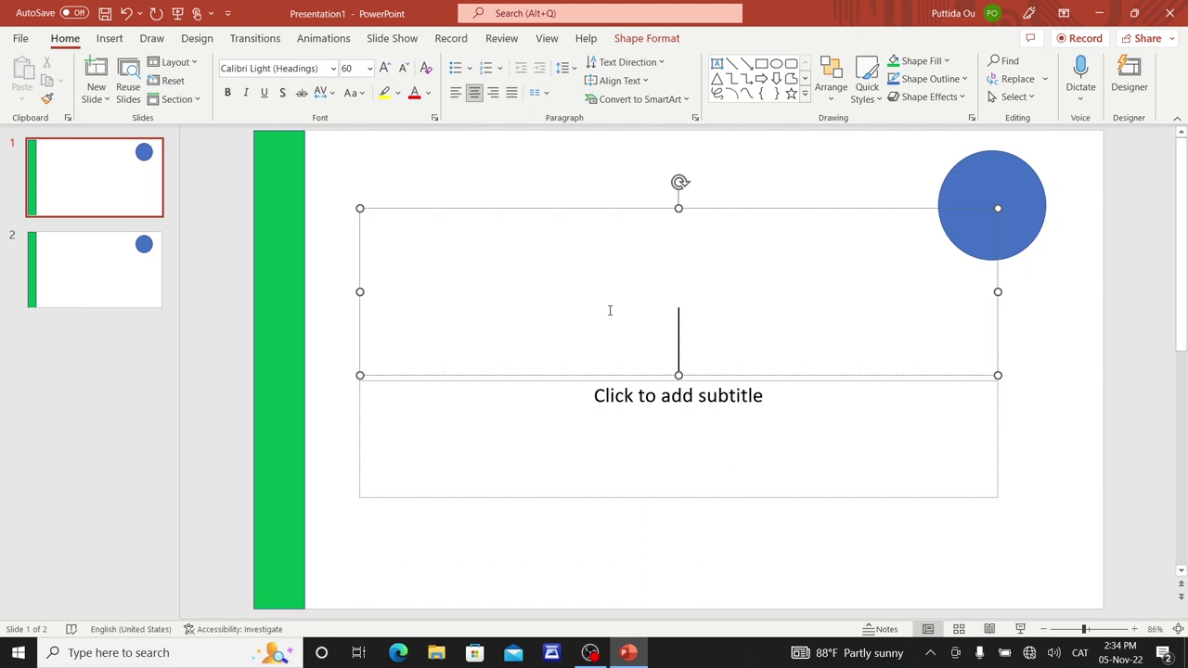
type("ฑ")
type("ំ")
type("ណ")
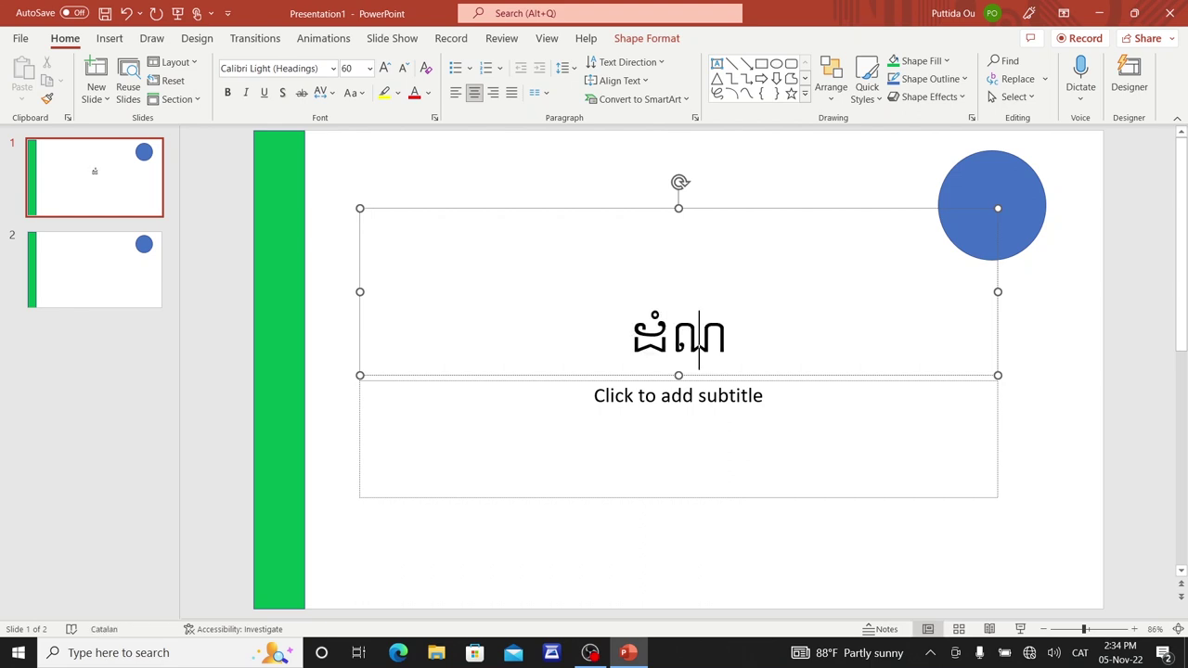
type("ើរការនៃ")
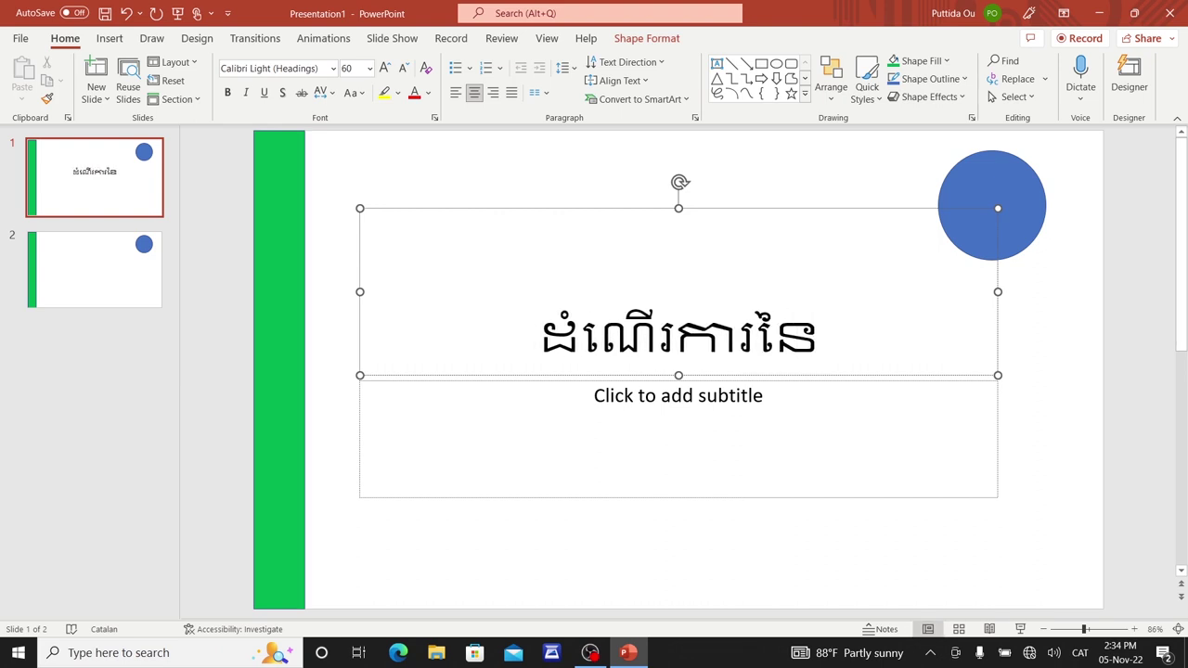
type("ការទិ្ញ")
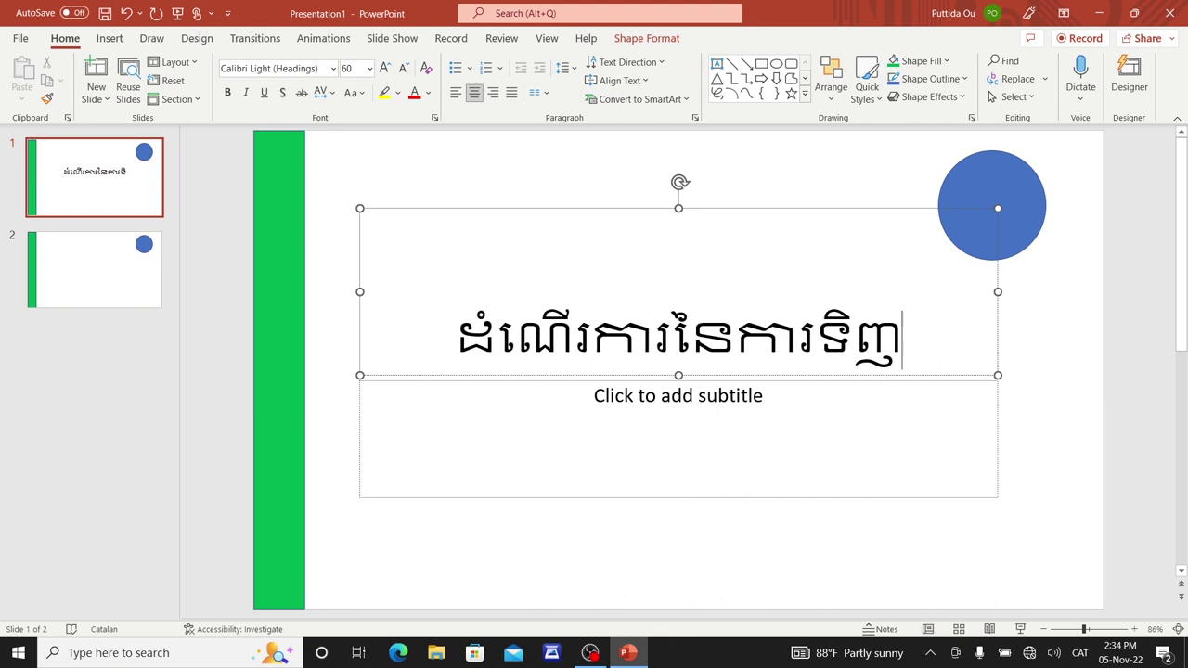
type("សម្ភារៈ")
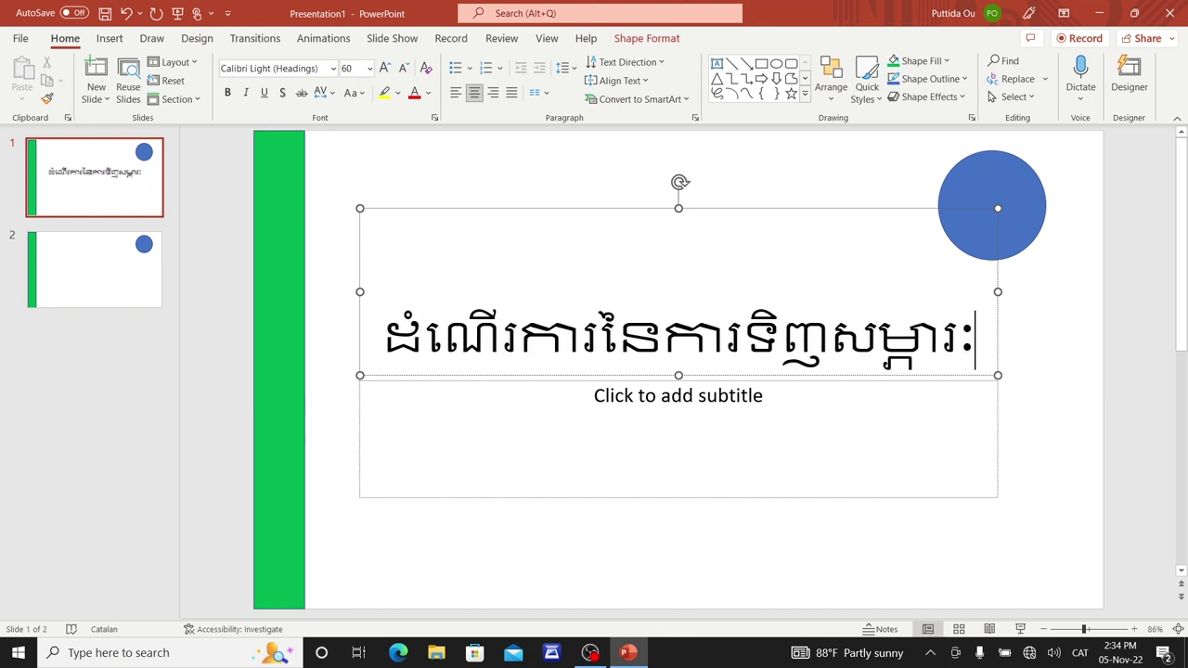
- Delete the empty subtitle box and select the whole Khmer title text
left_click(724, 383)
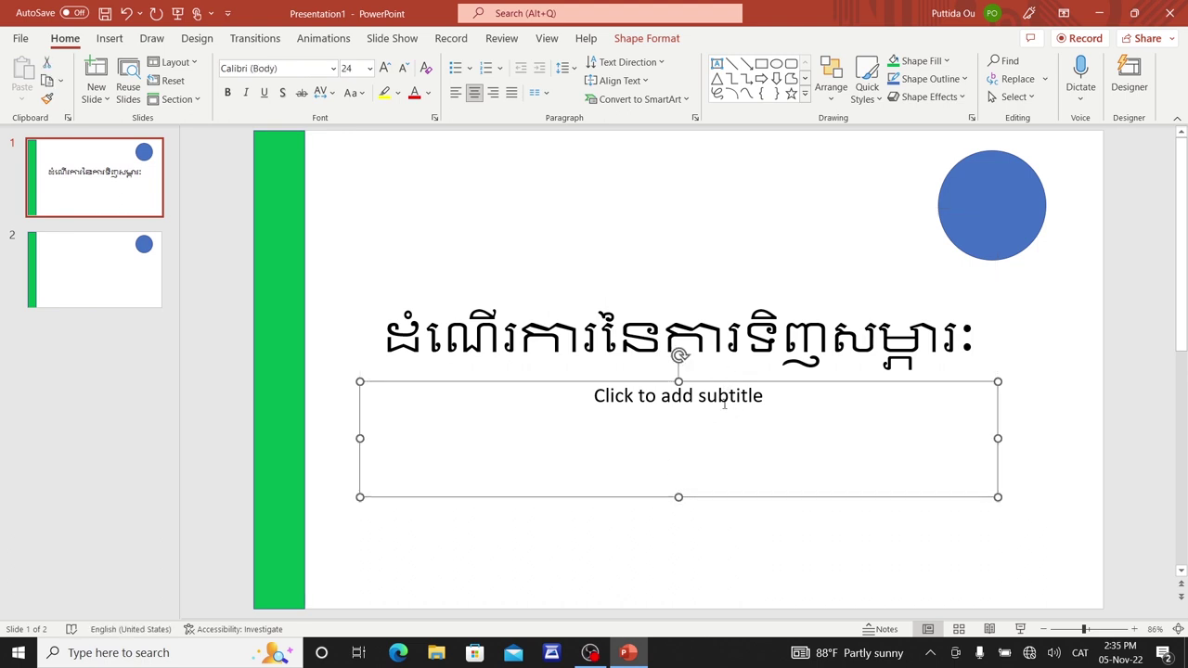
key("Delete")
left_click(725, 338)
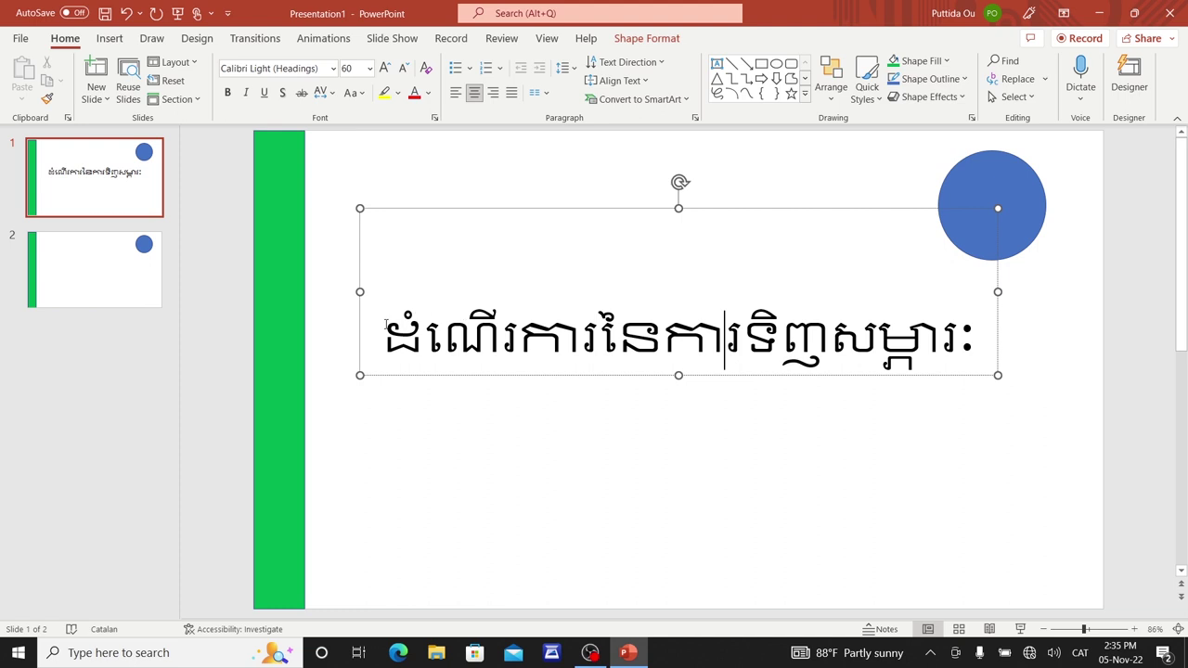
left_click_drag(381, 336, 989, 362)
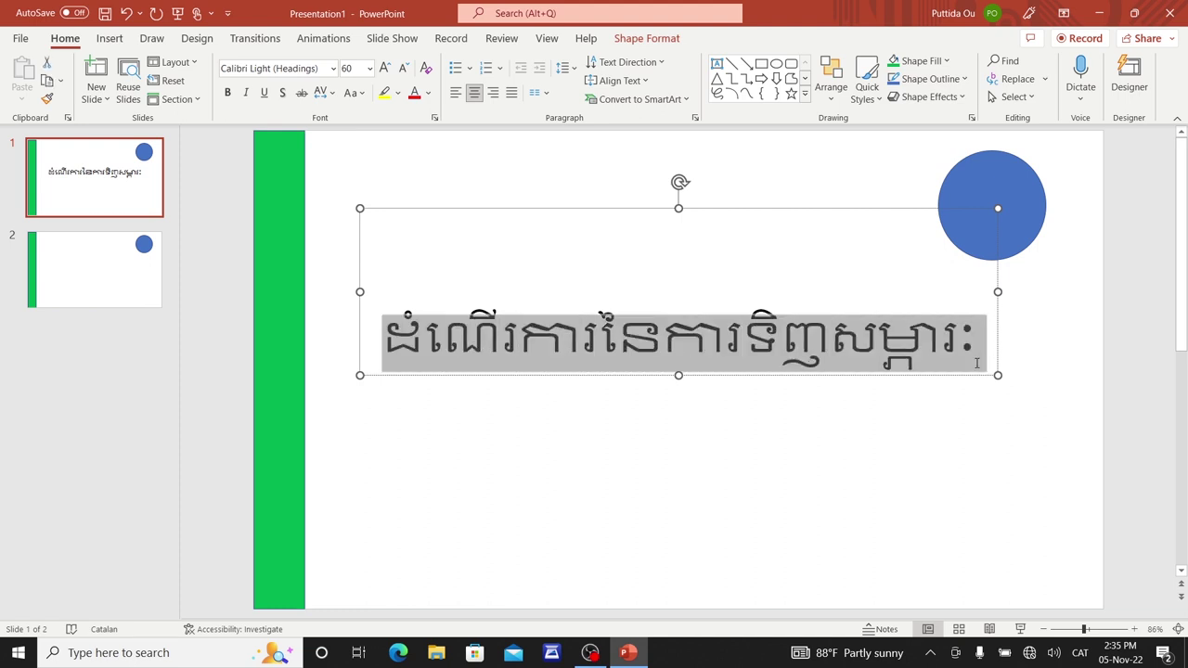
left_click(332, 67)
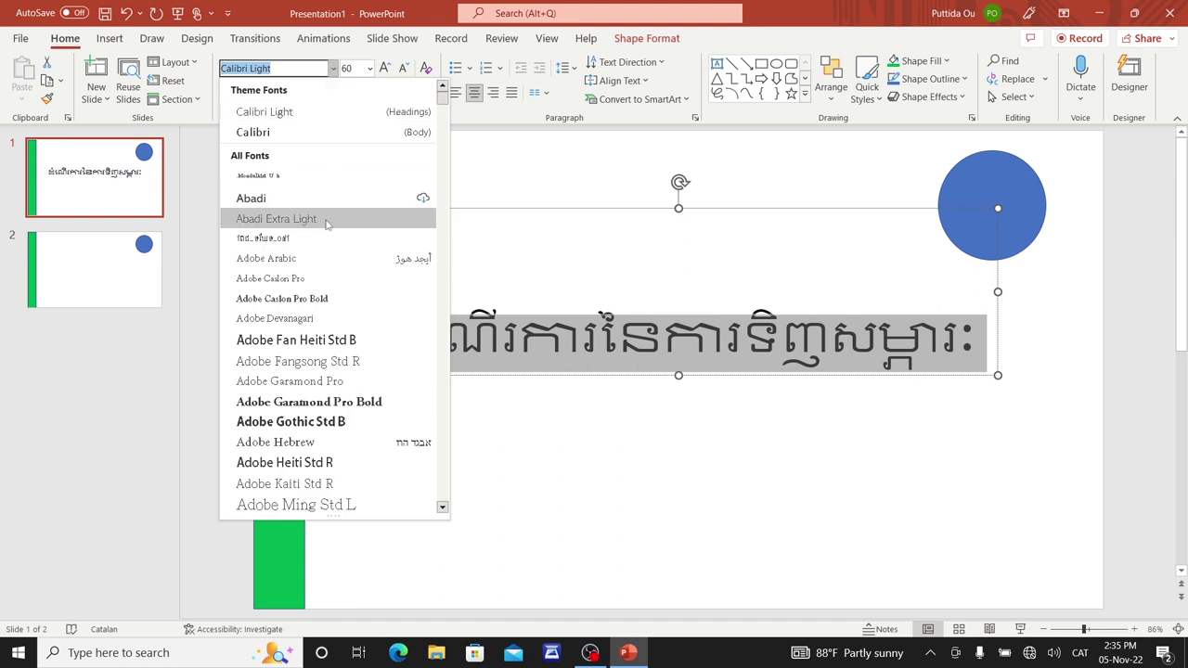
- Apply the AKbalthom Ream font to slide 1's Khmer title
scroll(321, 360, "down", 2)
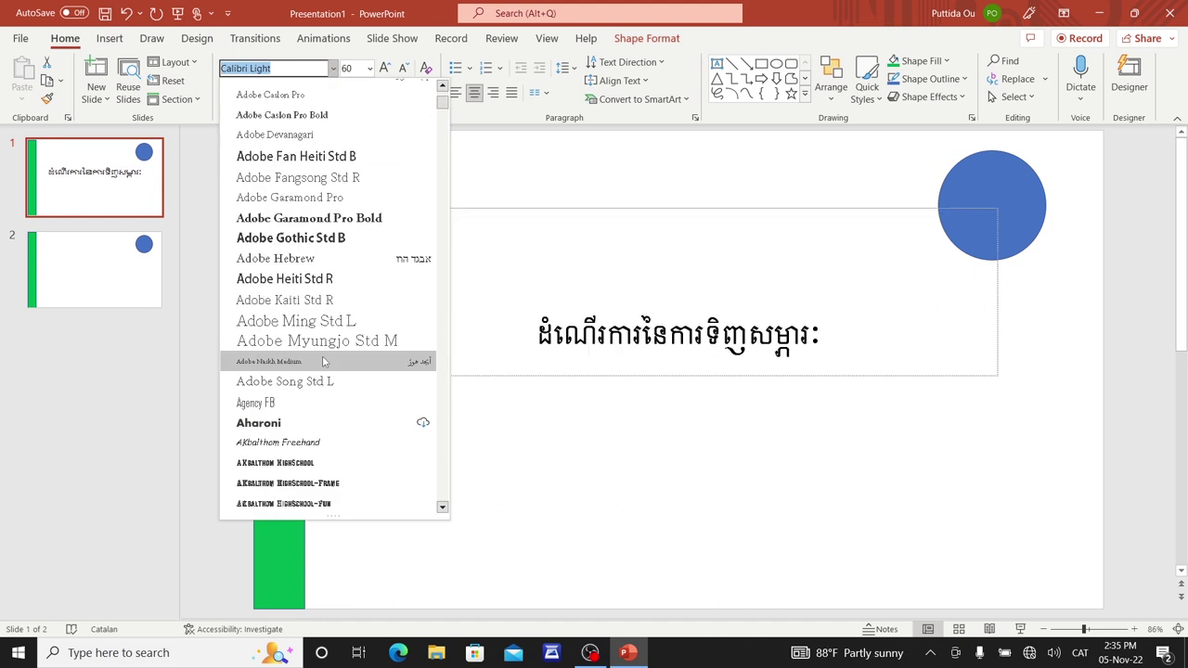
scroll(316, 353, "down", 10)
scroll(313, 350, "down", 1)
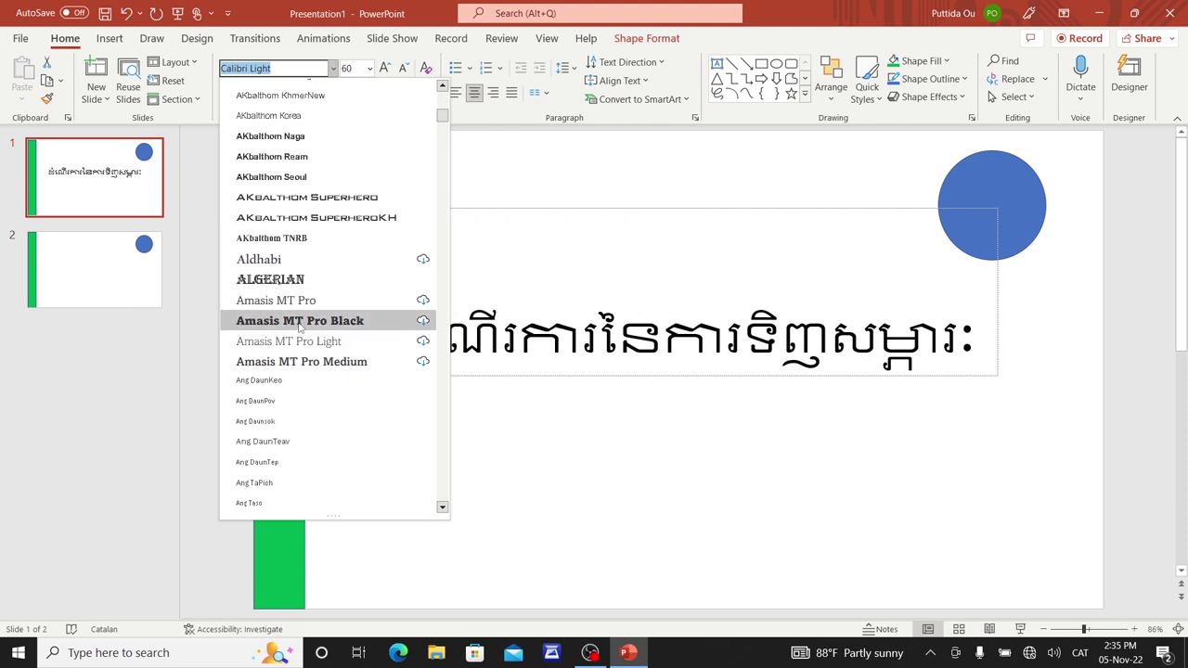
left_click(294, 157)
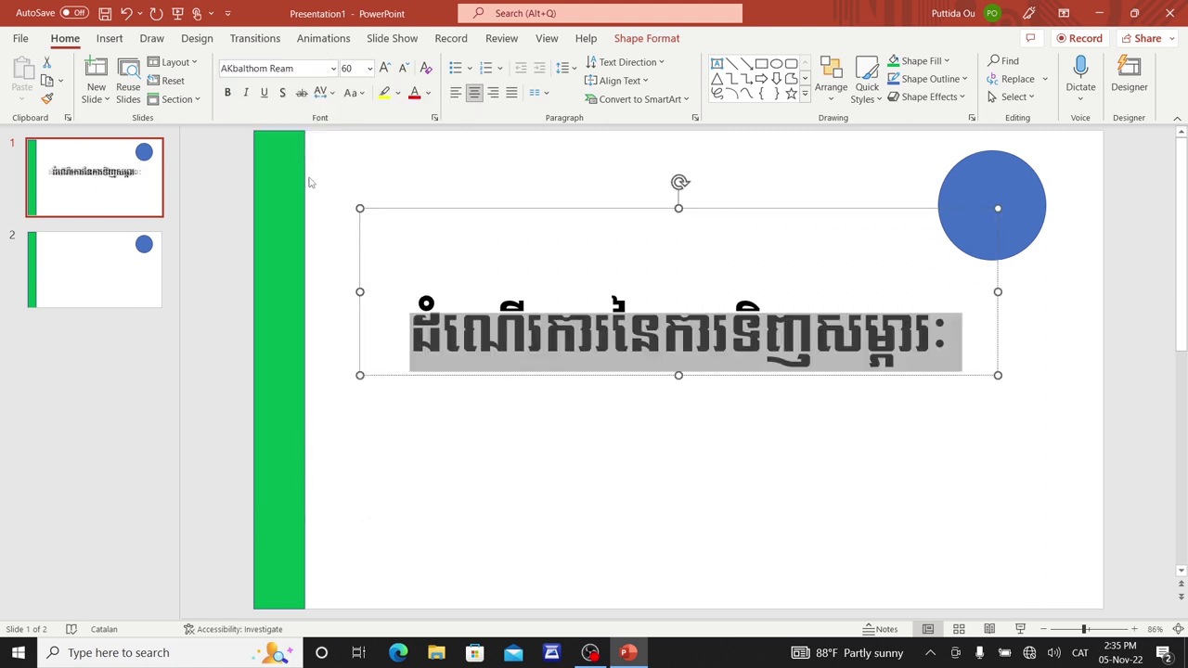
left_click(604, 477)
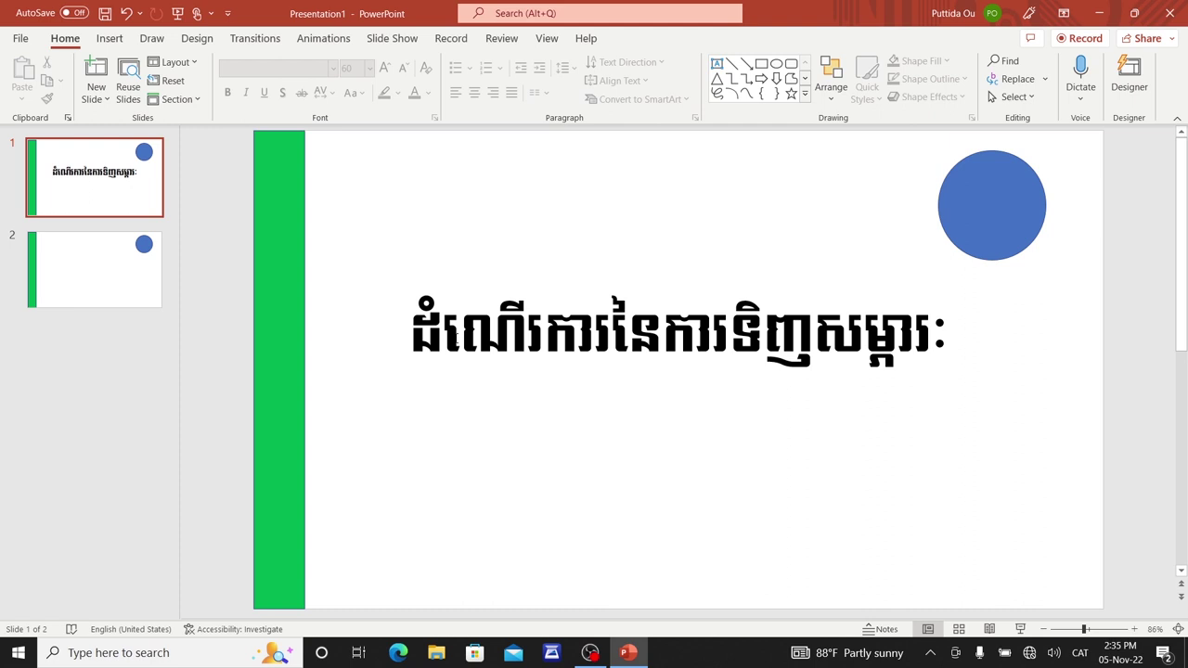
- On slide 2, type the Khmer title ដំណាក់ការនៃការទិញសម្ភារៈ, correcting typos
left_click(74, 282)
left_click(469, 225)
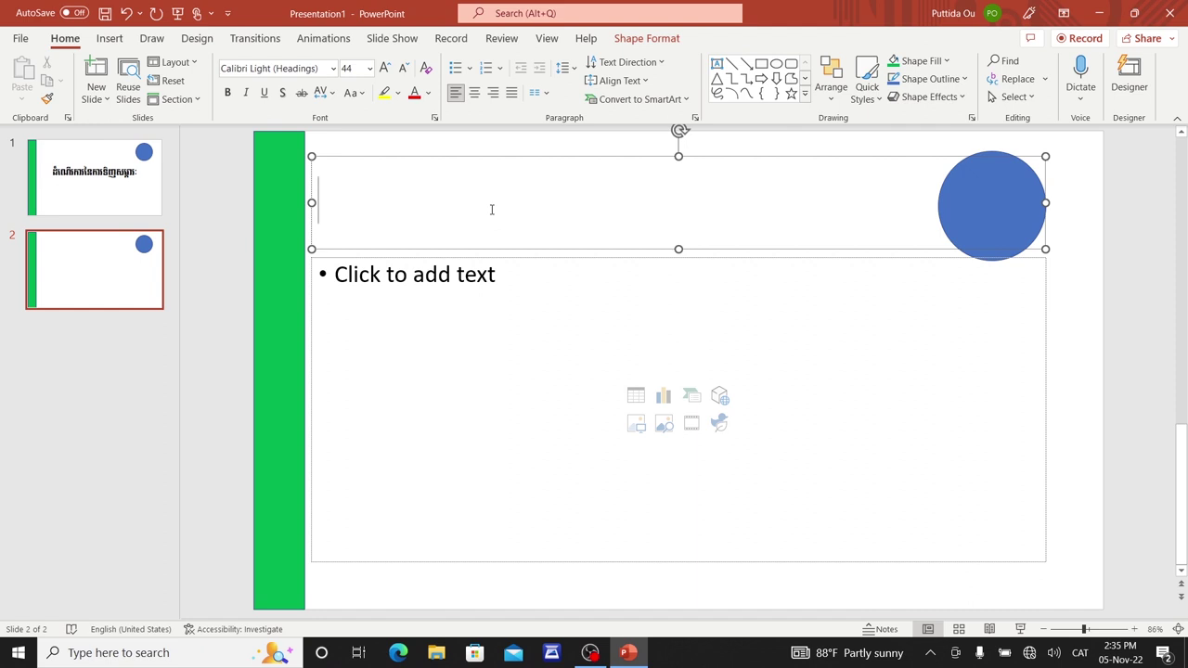
type("ឃ")
type("ំនា")
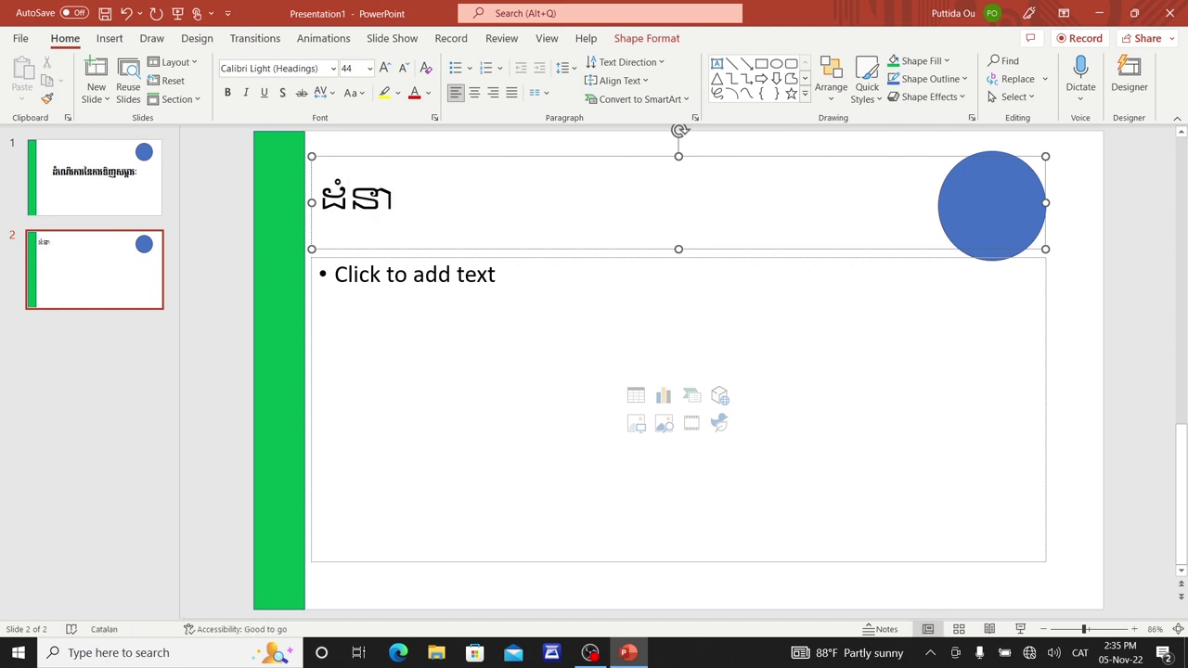
key("BackSpace")
key("BackSpace")
type("ណាក់ការន")
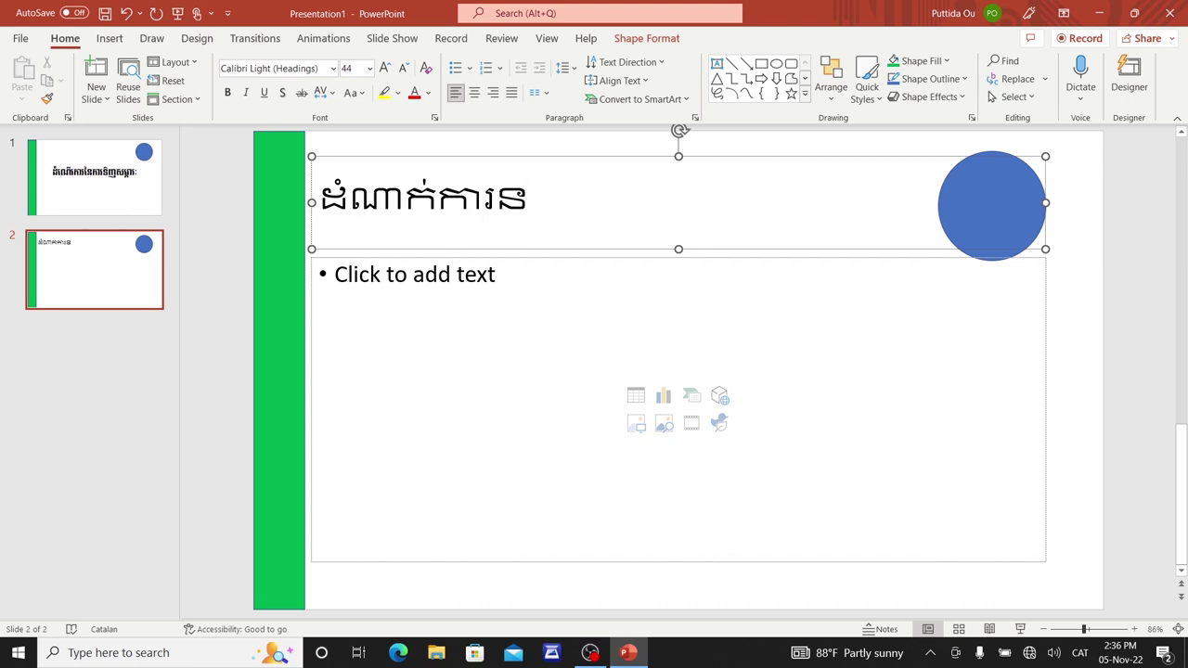
type("ៃការ")
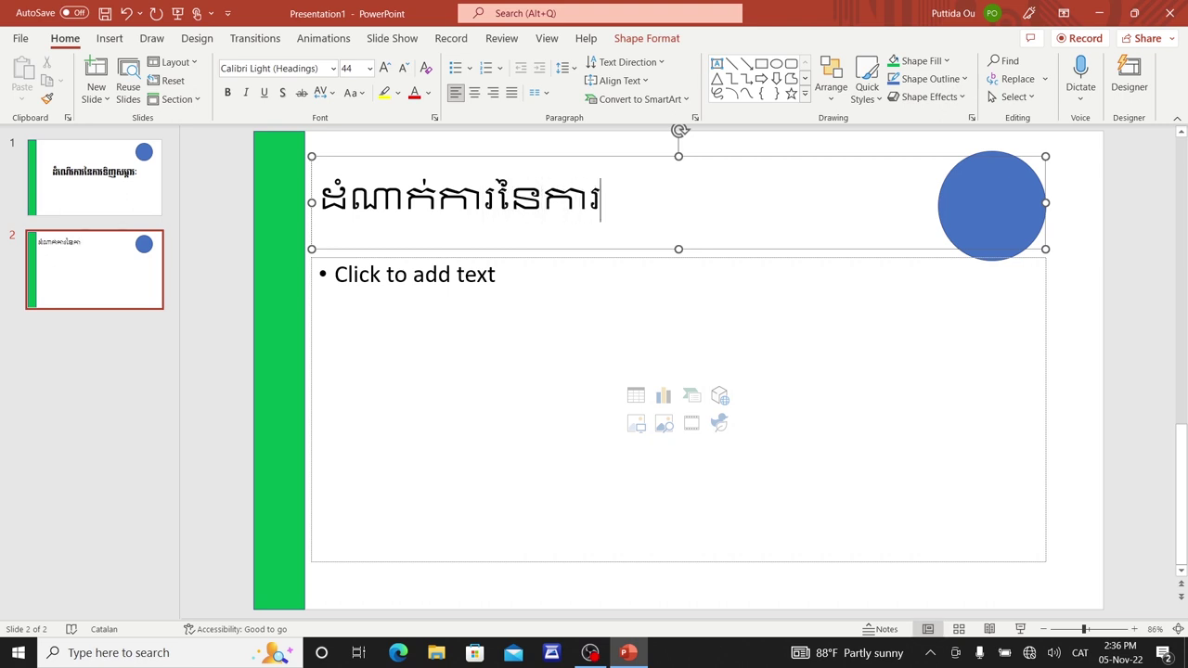
type("ទិ")
type("ញ")
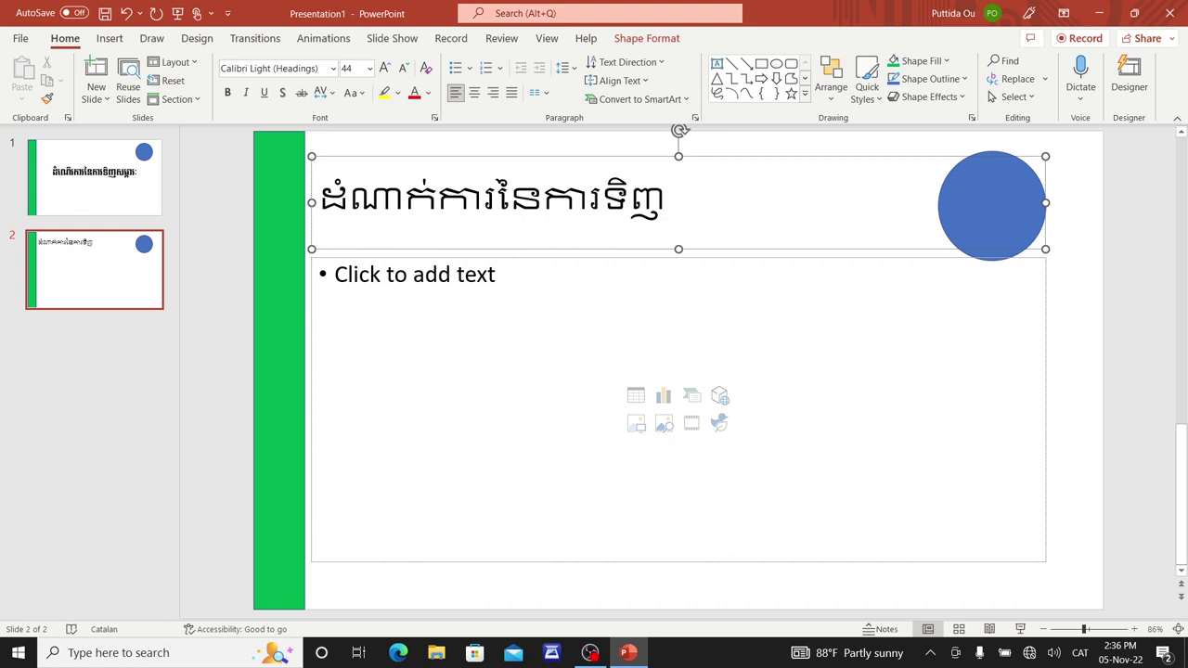
type("សម្")
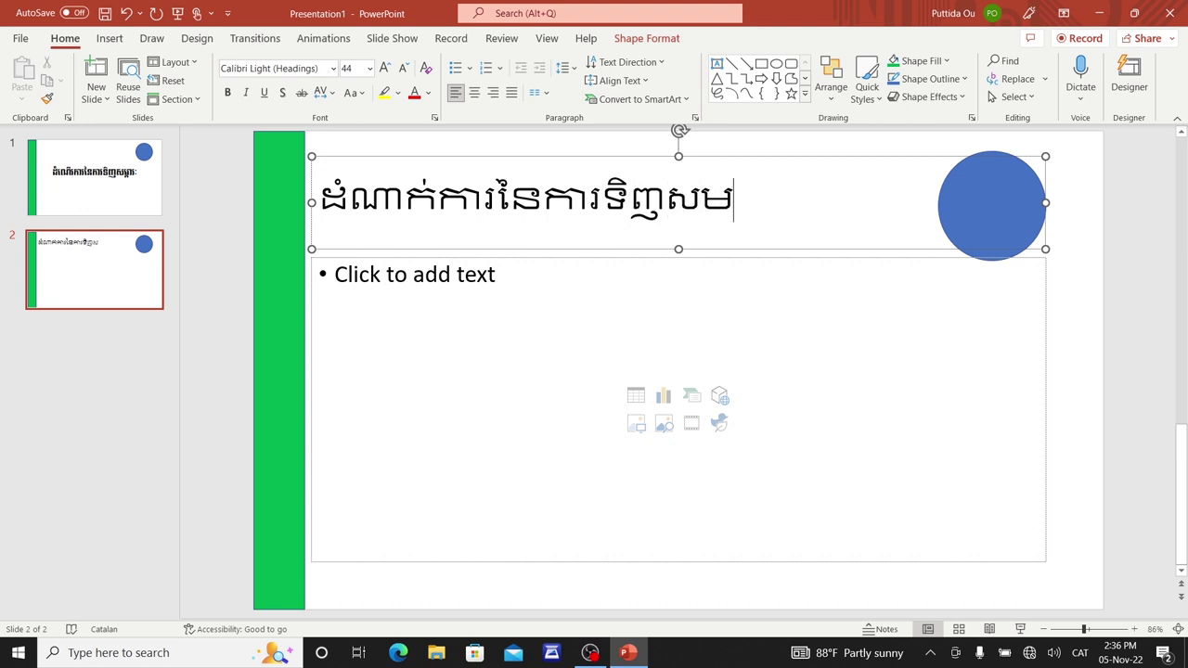
type("ម")
key("BackSpace")
type("ភ")
type("ា")
type("រ")
type("ៈ")
key("BackSpace")
type("ៈ")
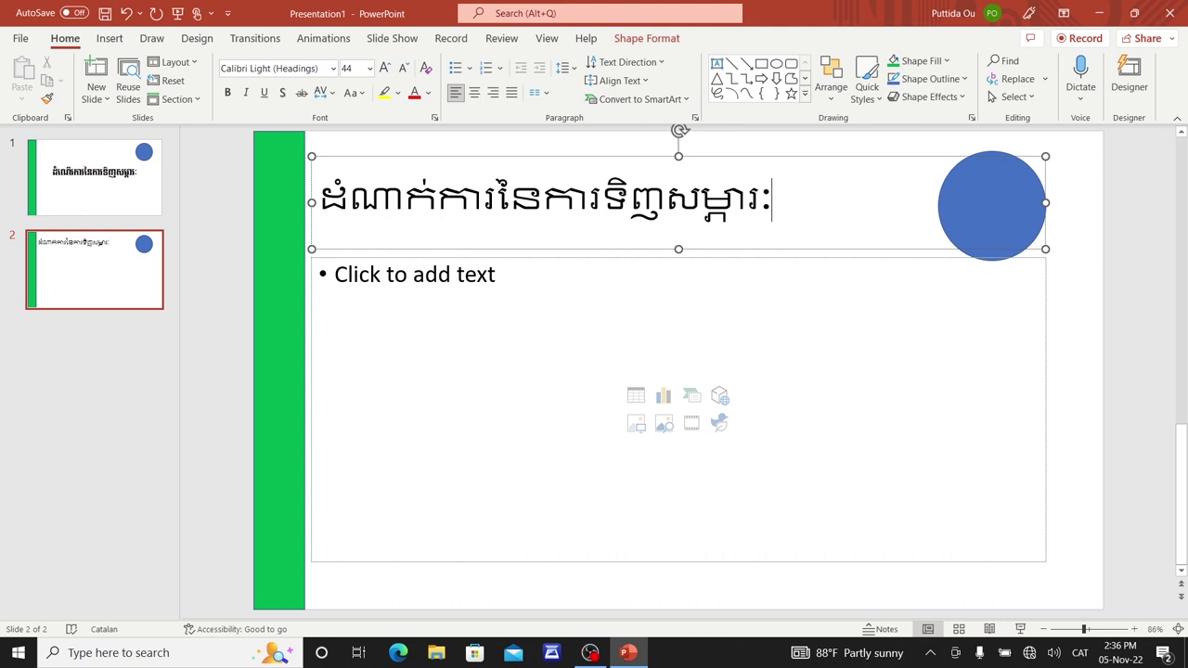
left_click(1077, 247)
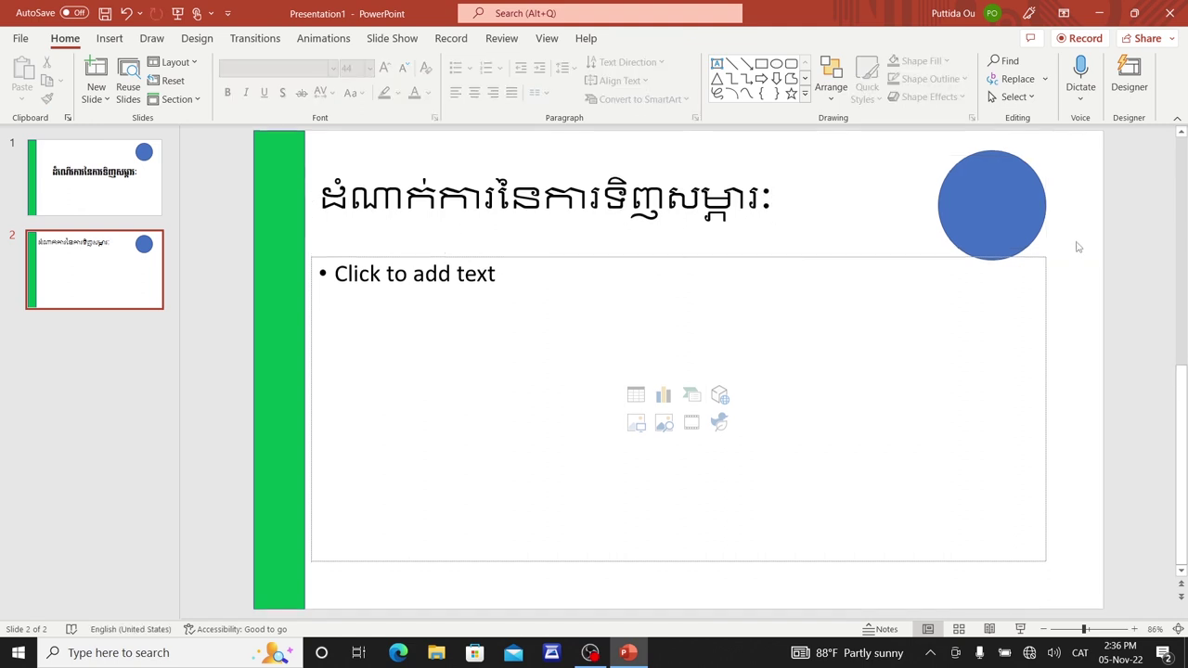
- Delete slide 2's empty content placeholder and restore down the PowerPoint window
left_click(391, 273)
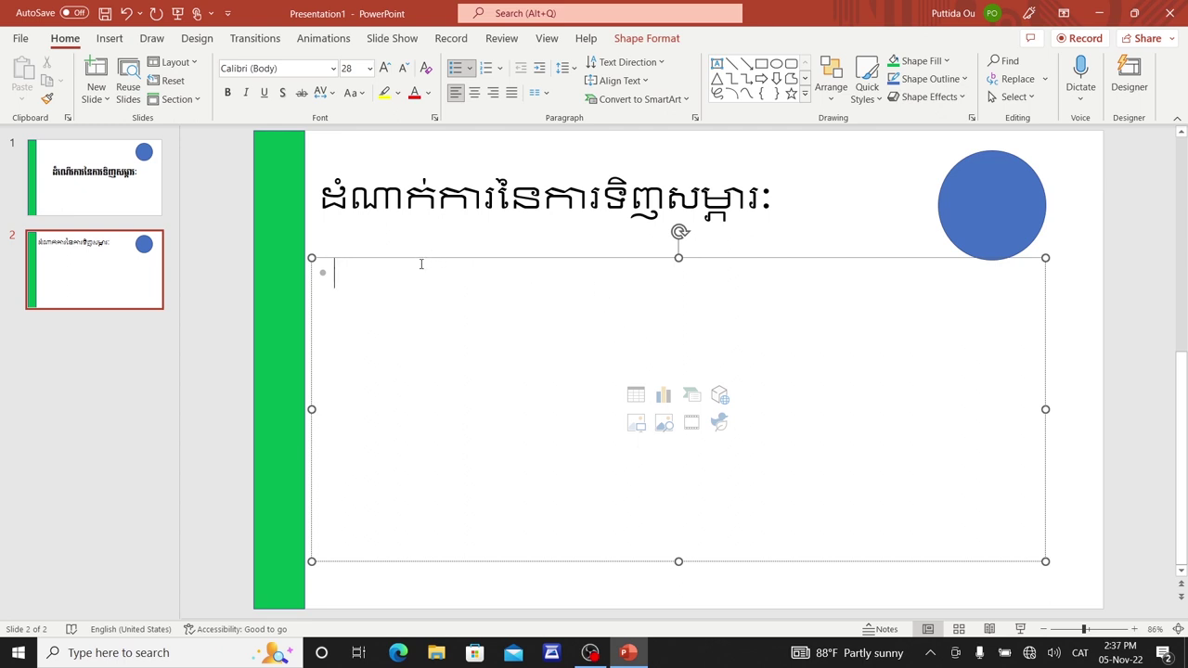
left_click(415, 261)
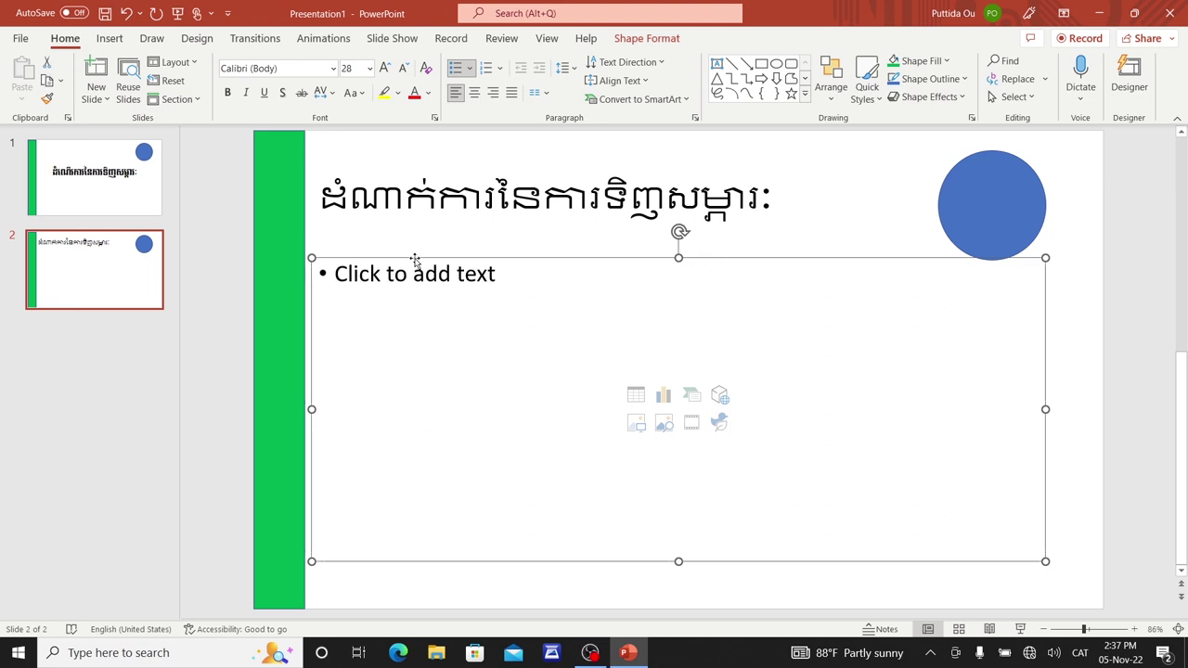
key("Delete")
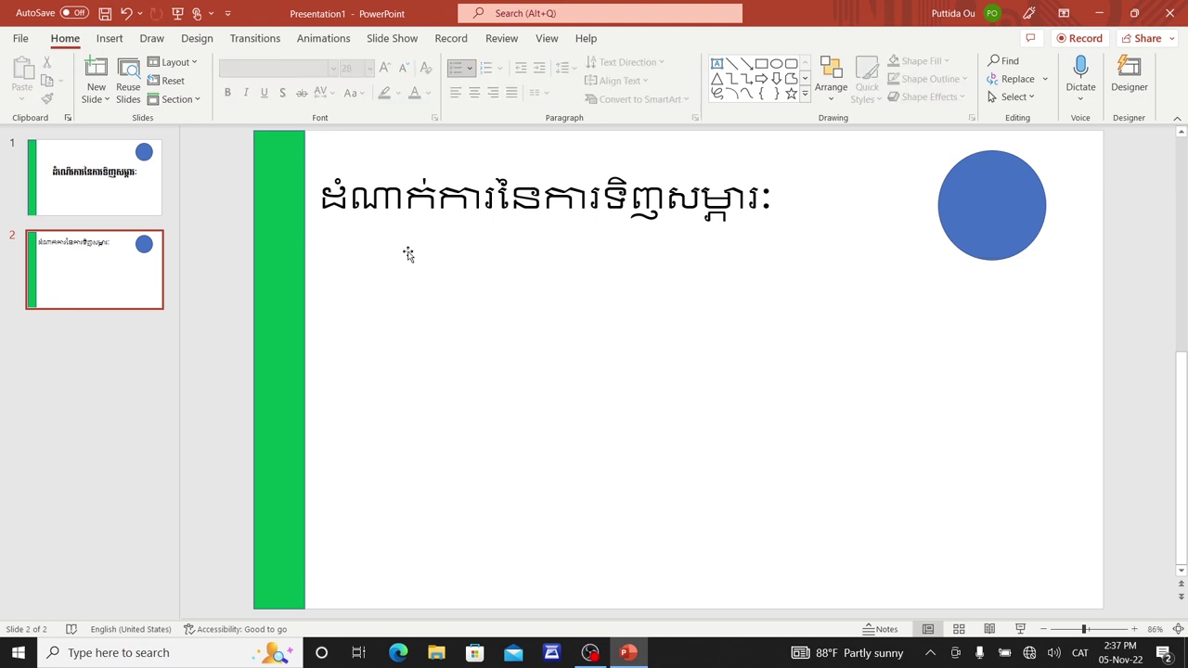
mouse_move(807, 8)
left_mouse_down()
mouse_move(872, 218)
mouse_move(806, 94)
left_mouse_up()
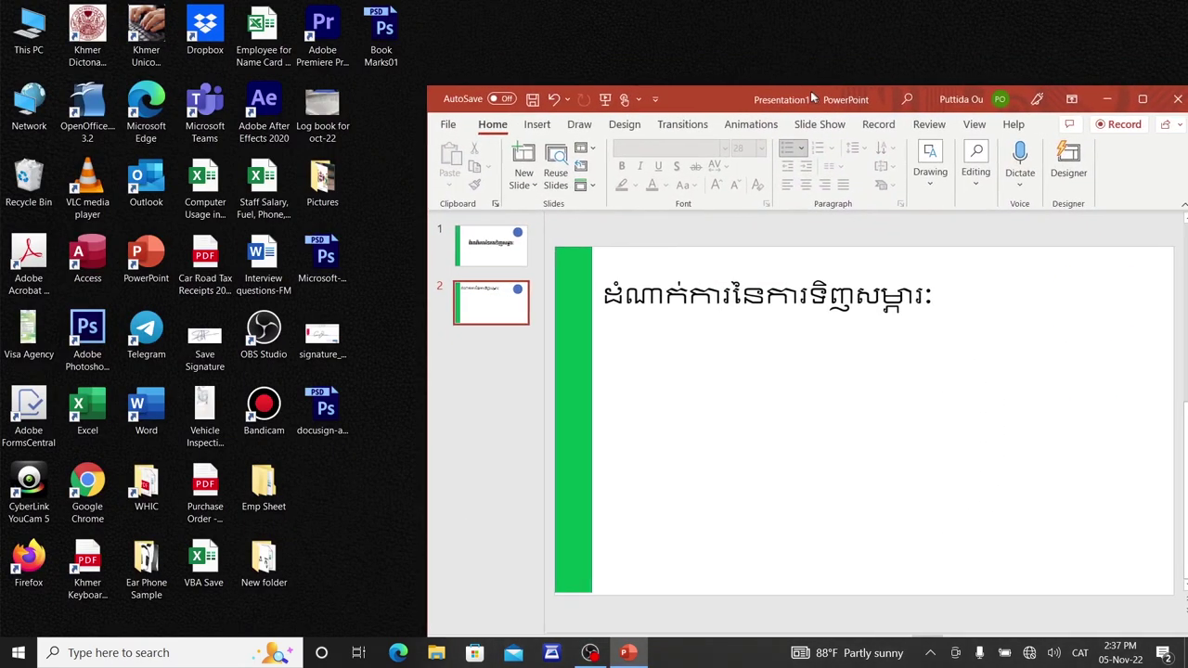
- Open Pictures beside PowerPoint and drag the shopping-cart image onto slide 2
double_click(327, 173)
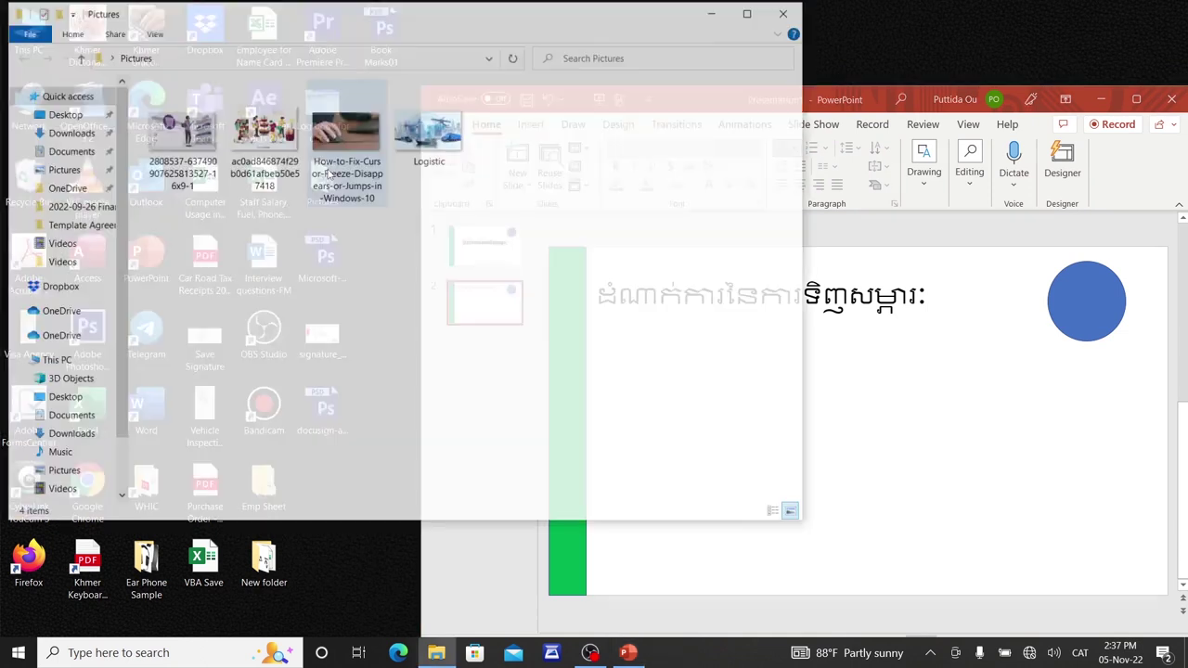
left_click_drag(424, 22, 327, 78)
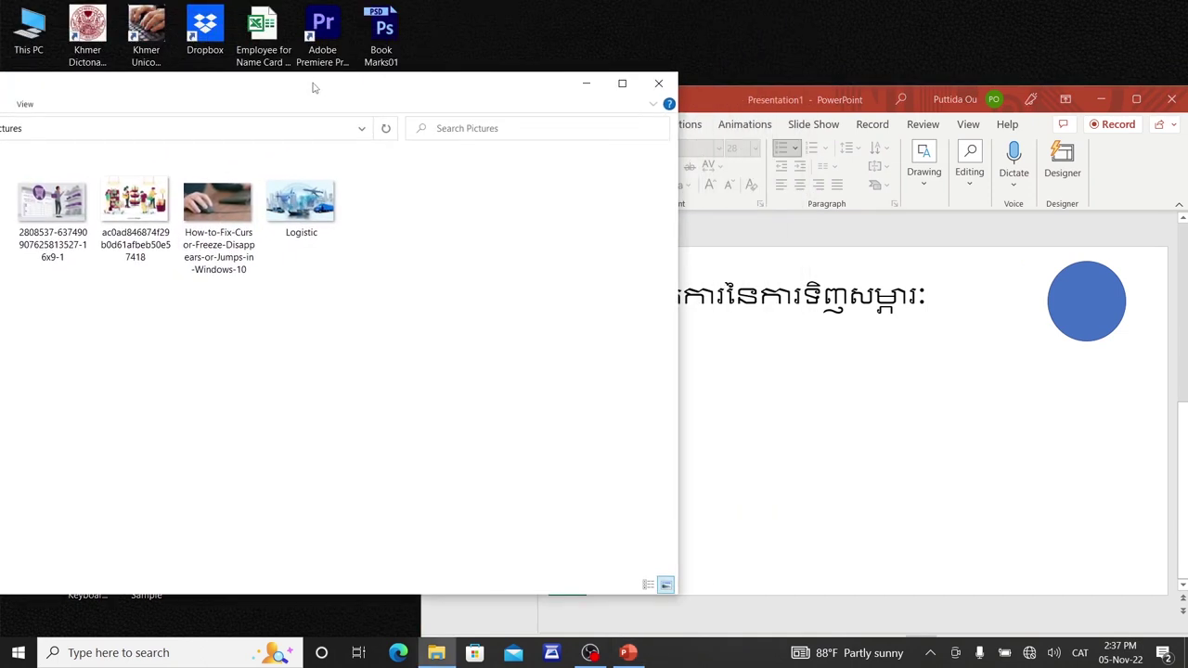
mouse_move(523, 77)
left_mouse_down()
mouse_move(570, 90)
mouse_move(545, 62)
left_mouse_up()
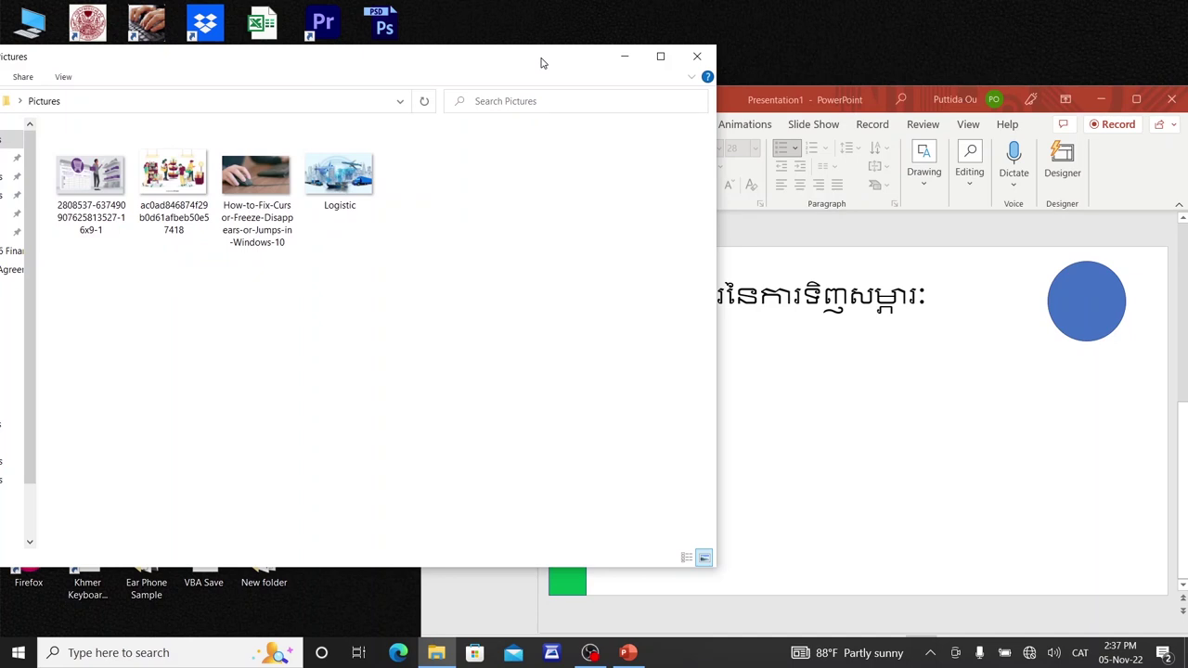
mouse_move(734, 90)
left_mouse_down()
mouse_move(784, 68)
mouse_move(762, 49)
left_mouse_up()
left_click_drag(91, 181, 750, 356)
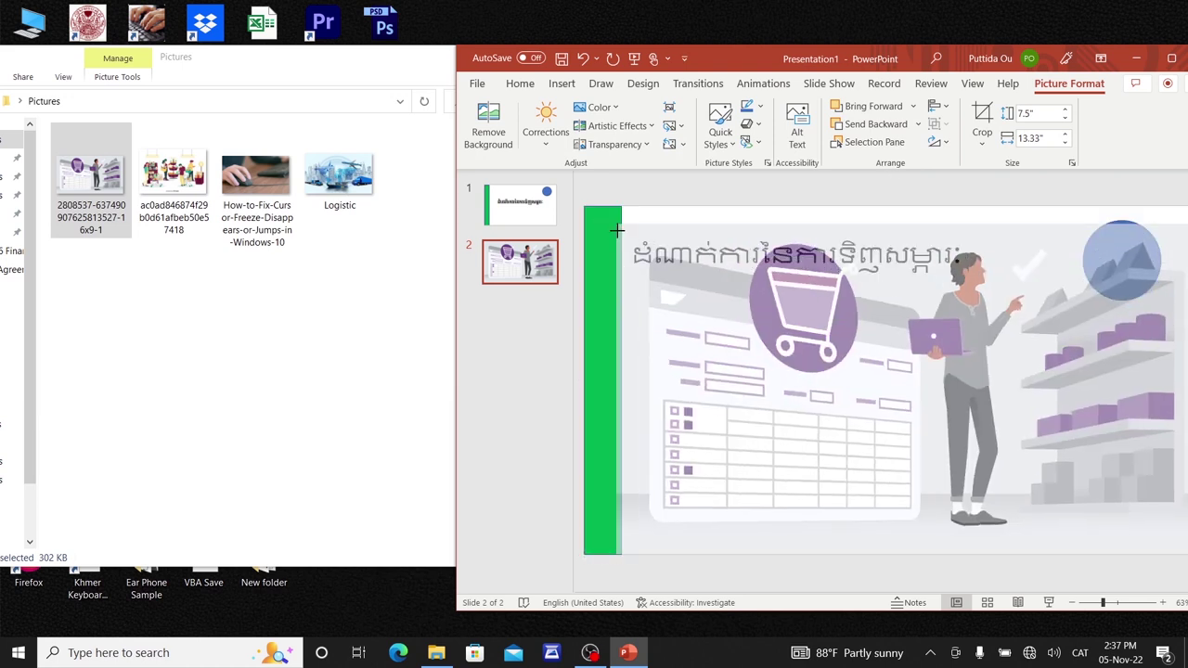
- Shrink the cart picture to 2.66 × 4.72 in under the title, then add the shoppers illustration
left_click_drag(584, 206, 601, 216)
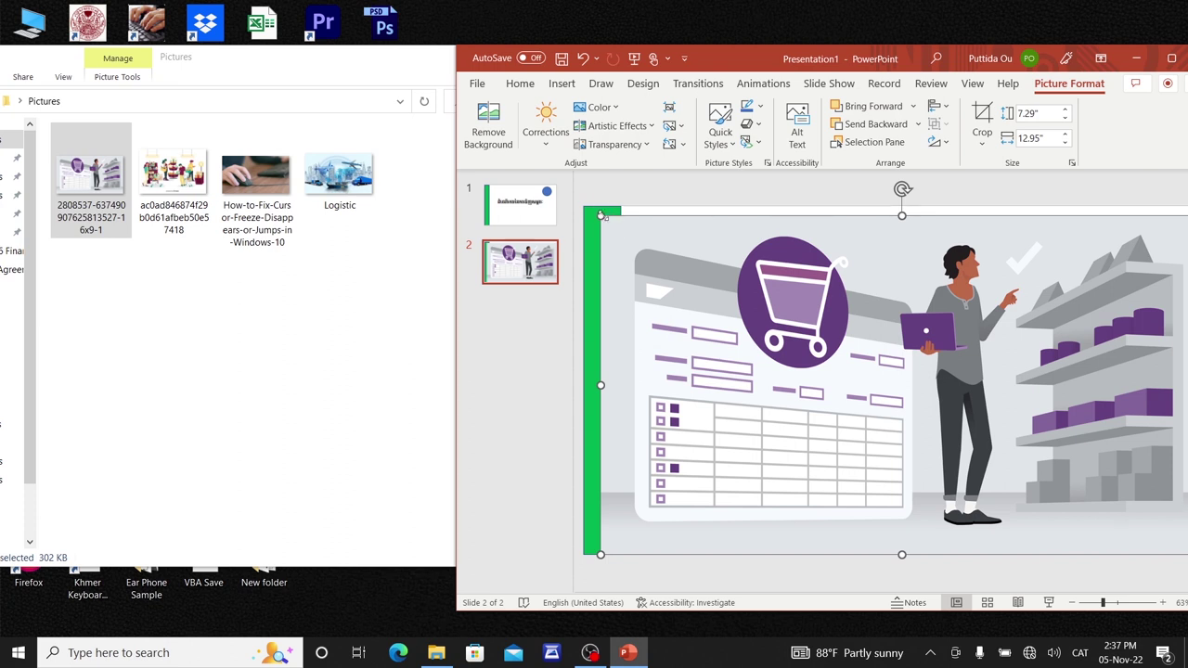
mouse_move(601, 215)
left_mouse_down()
mouse_move(927, 352)
mouse_move(900, 384)
left_mouse_up()
left_click_drag(1019, 412, 751, 304)
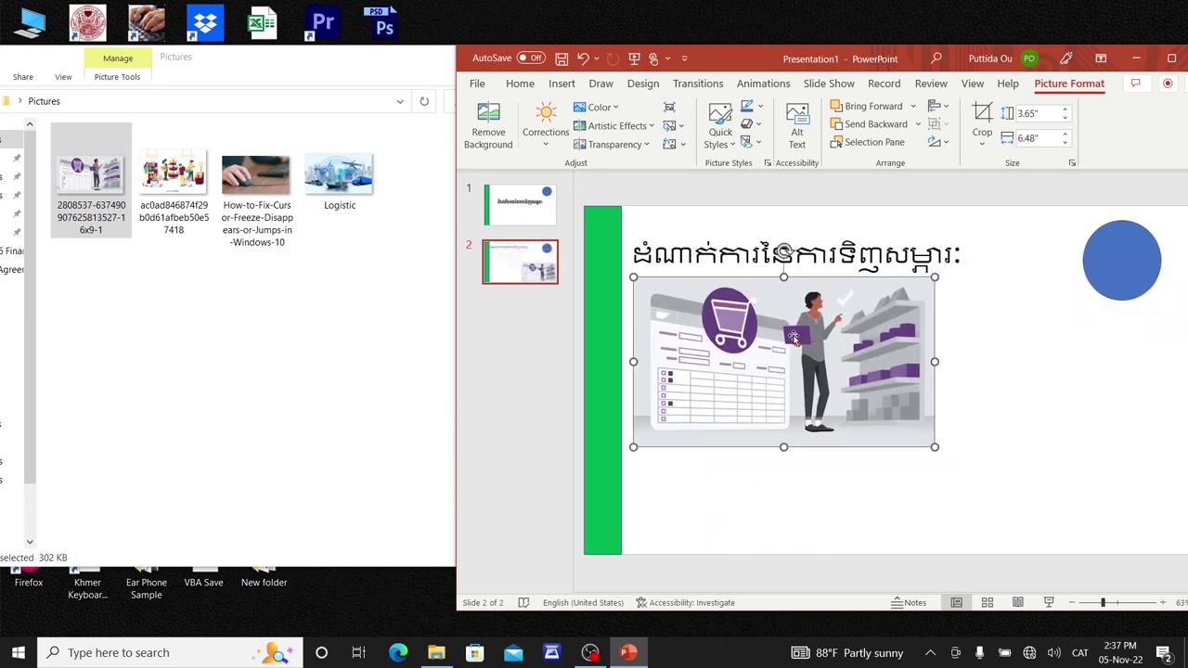
left_click_drag(936, 449, 853, 400)
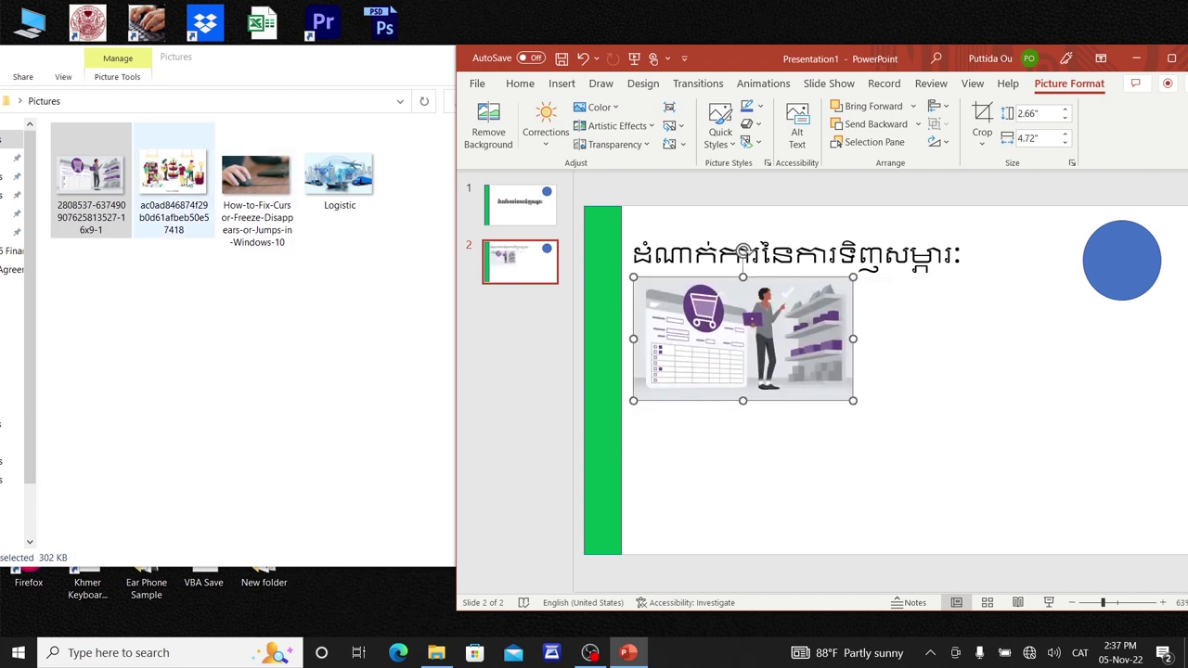
mouse_move(173, 181)
left_mouse_down()
mouse_move(241, 312)
mouse_move(1001, 347)
left_mouse_up()
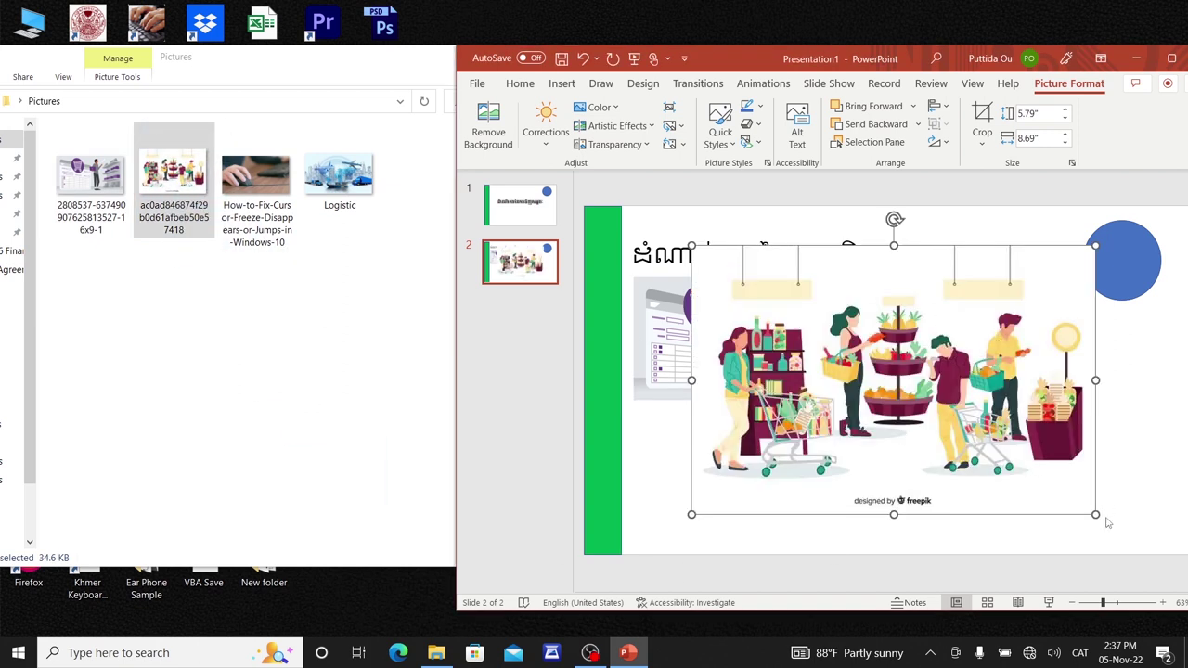
- Shrink the shoppers illustration to 2.66 × 3.99 in and place it right beside the cart picture
left_click_drag(1096, 515, 1026, 472)
left_click_drag(877, 379, 1056, 379)
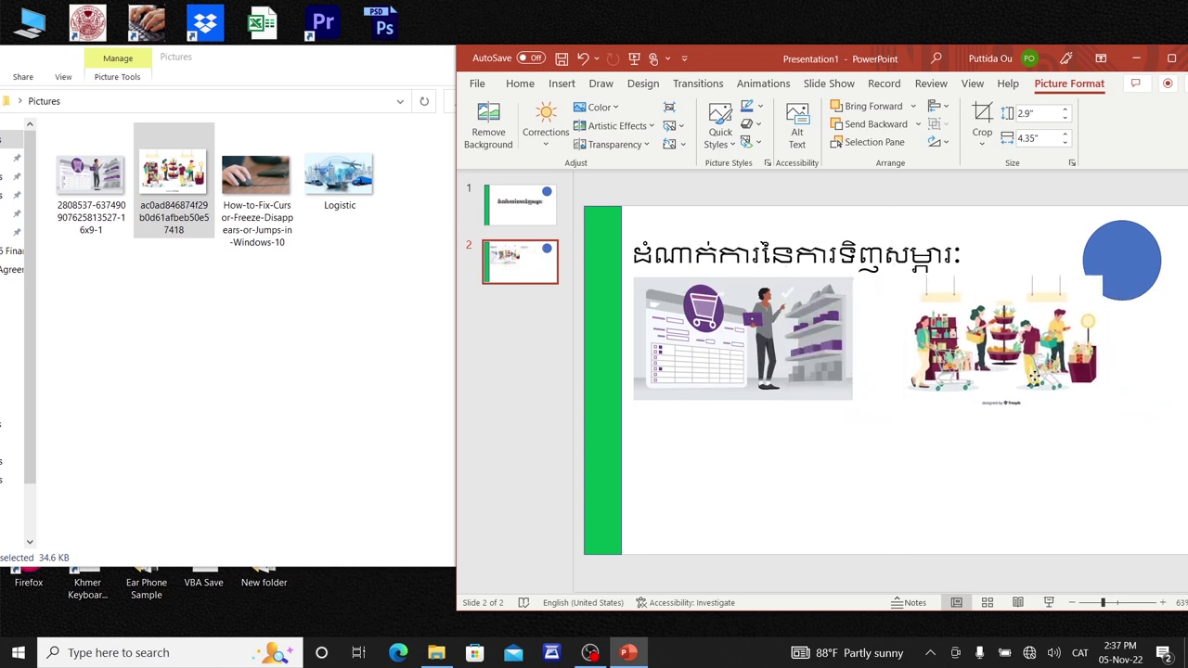
left_click_drag(1057, 379, 1002, 404)
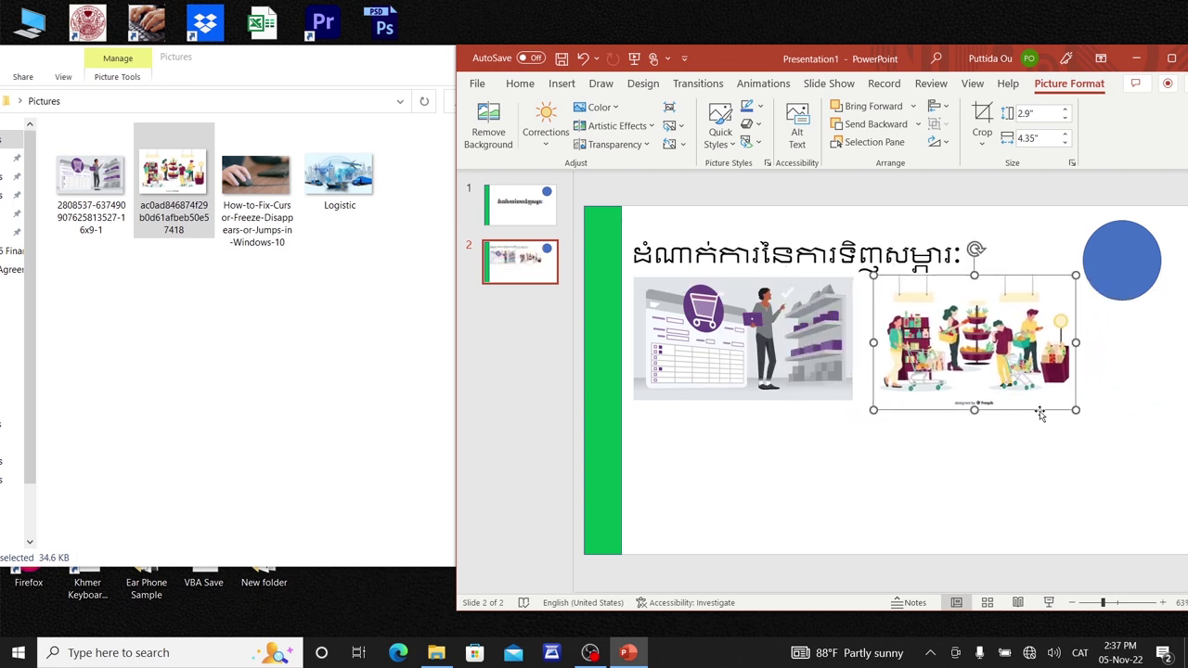
left_click_drag(1076, 410, 1059, 398)
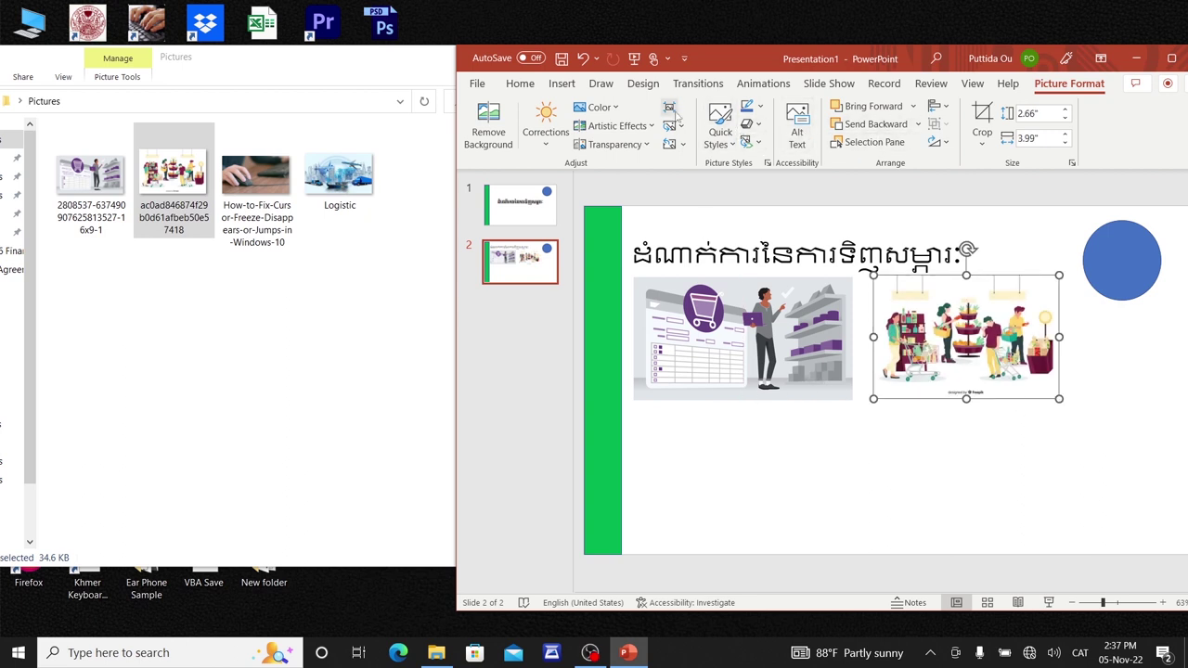
- Reposition the PowerPoint window and maximize it to fill the screen
left_click(520, 85)
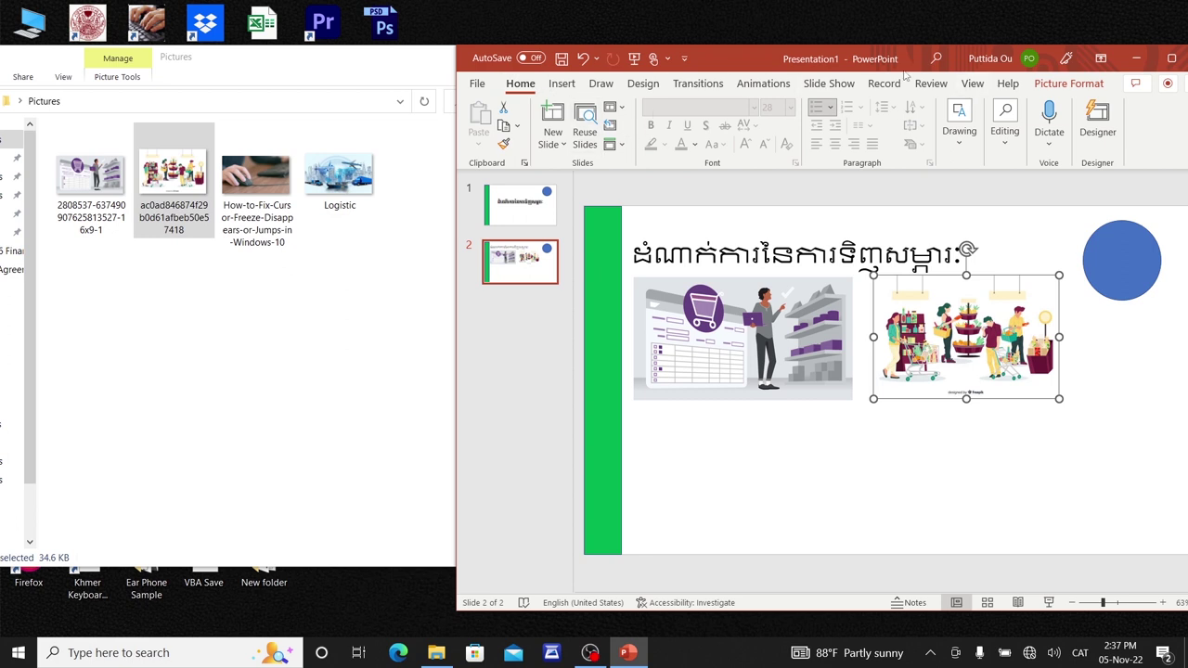
left_click_drag(710, 51, 498, 40)
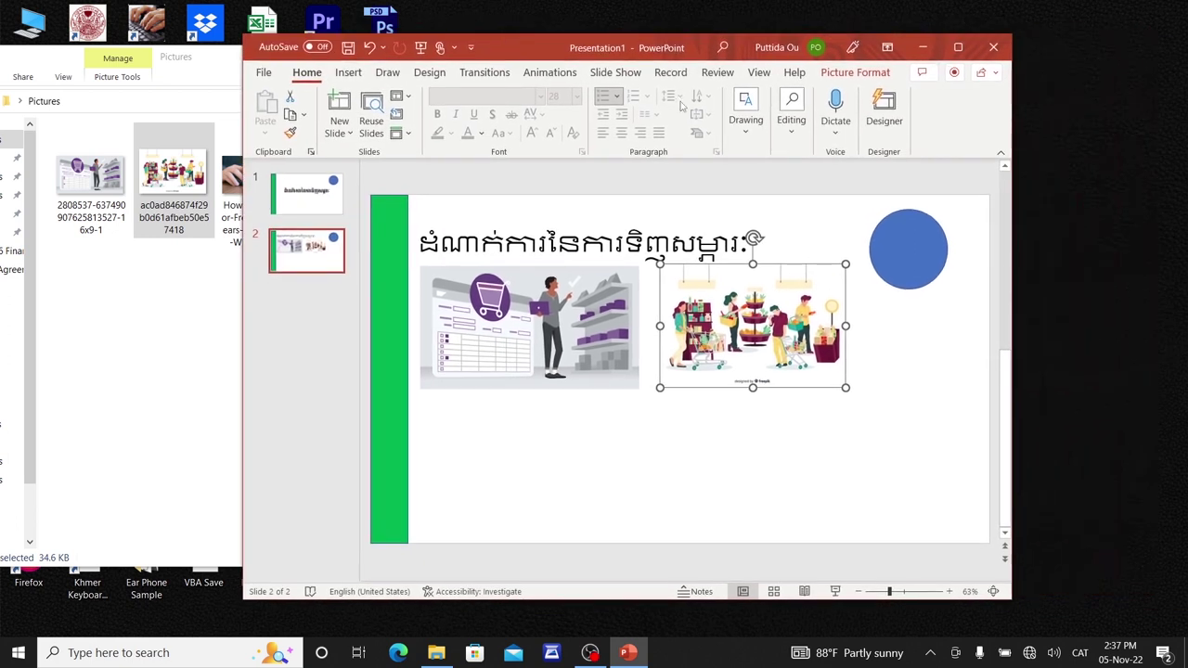
left_click(359, 76)
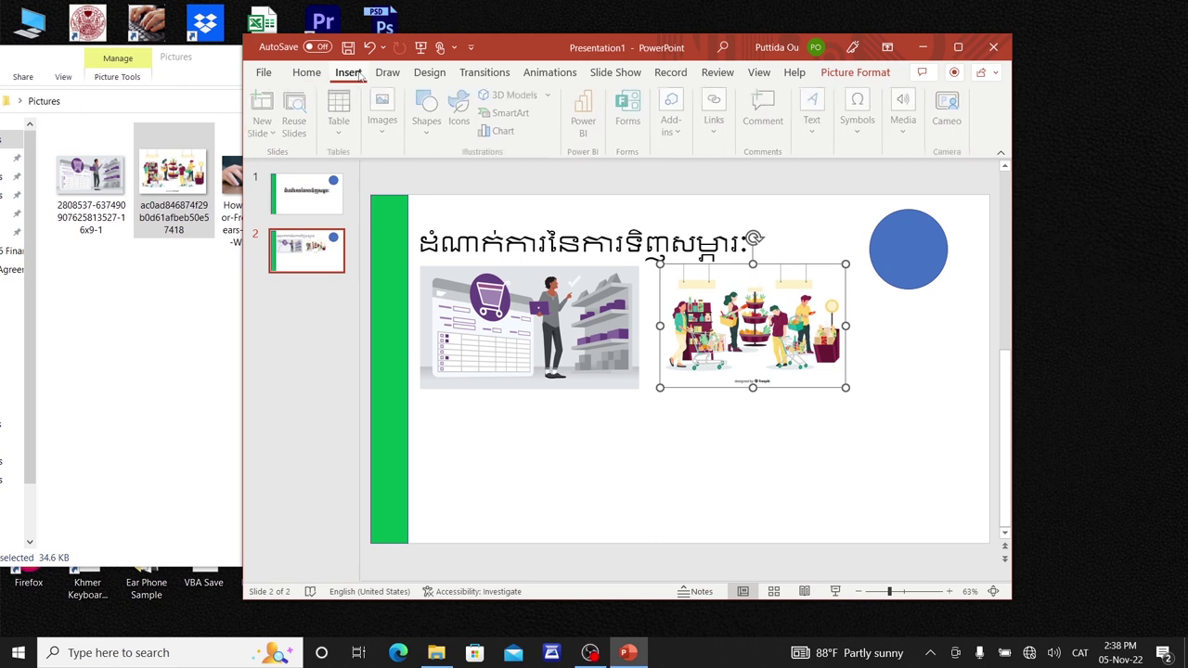
left_click(958, 46)
- Deselect the picture and choose the Text Box tool from the Home Drawing gallery
left_click(580, 468)
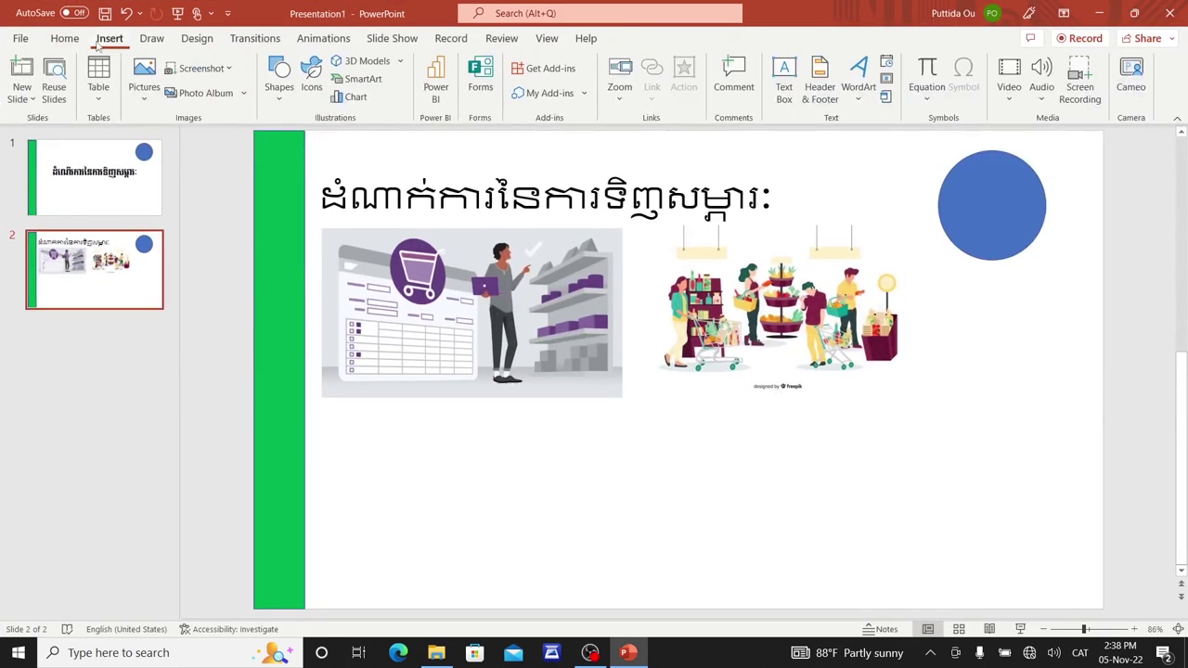
left_click(65, 39)
left_click(717, 63)
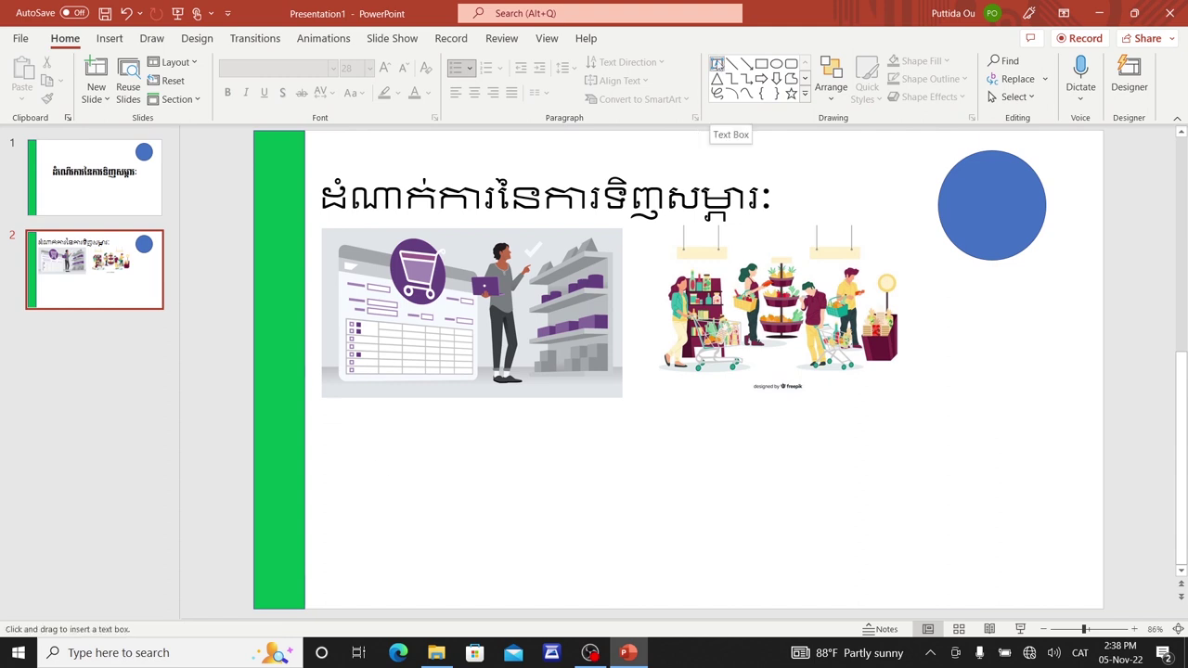
- Draw a wide text box under the cart picture reading ដំនាក់កាលទី១ and select the box
left_click(335, 419)
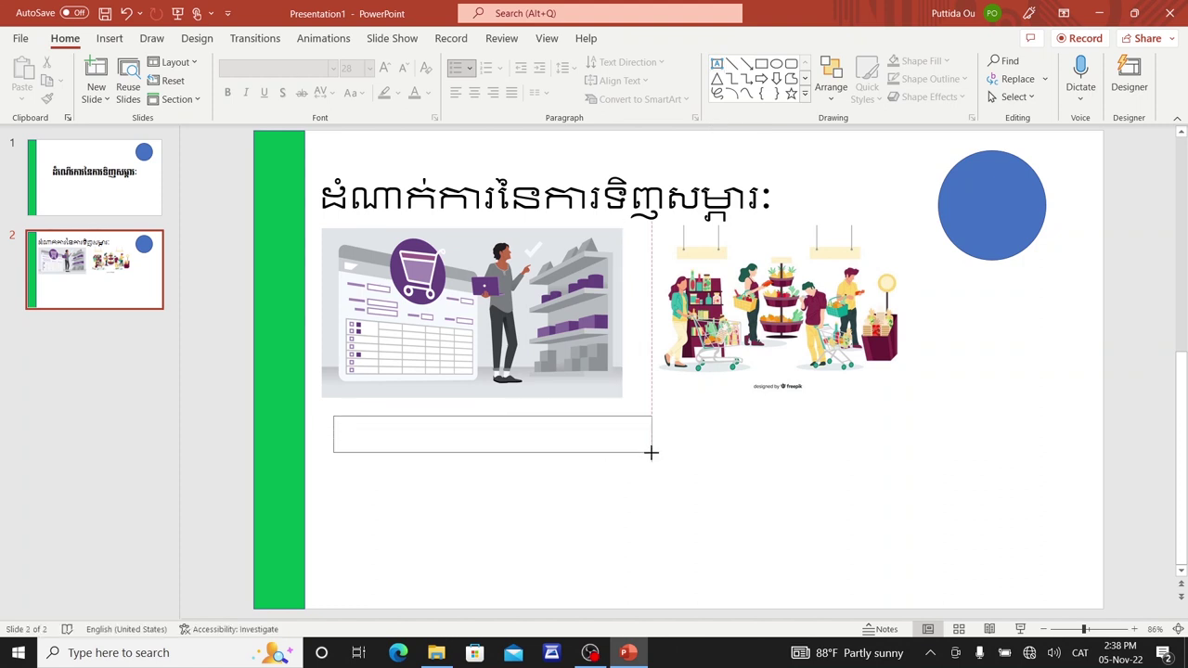
left_click_drag(354, 444, 623, 448)
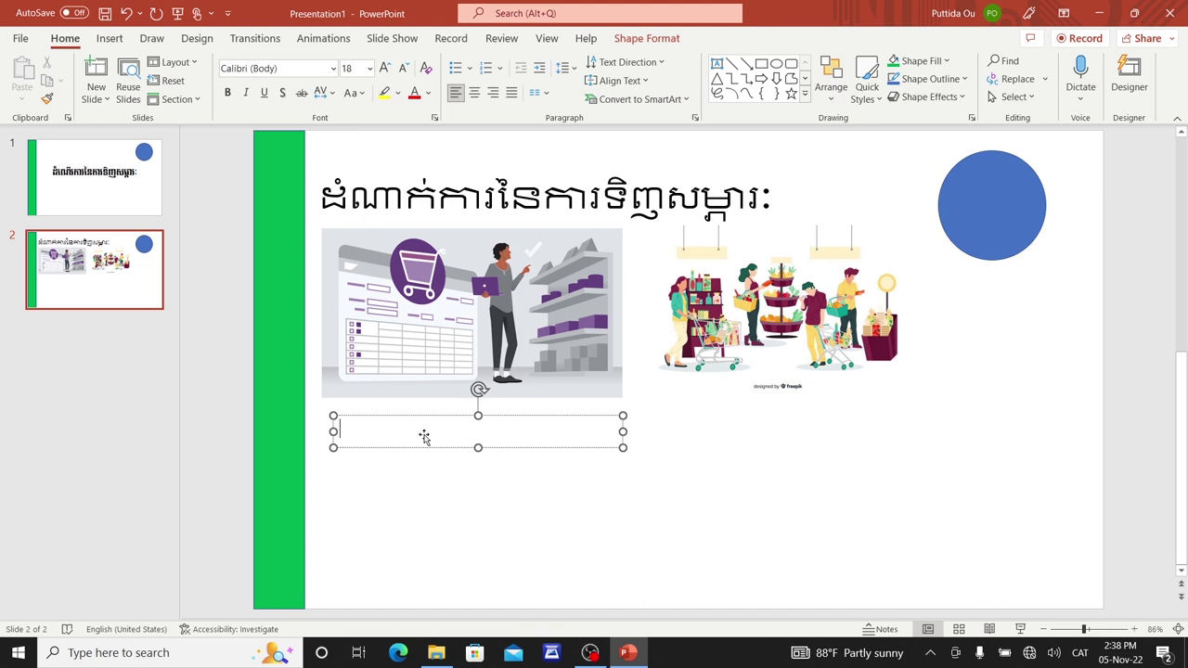
type("ខ")
key("BackSpace")
type("ដំនាក")
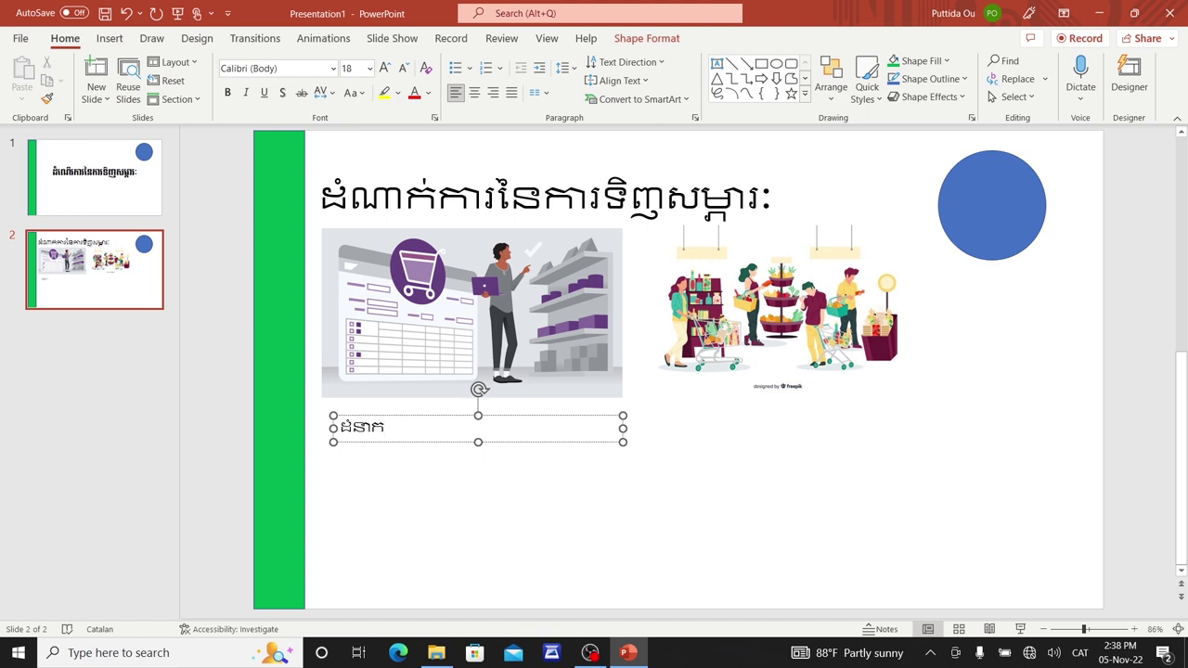
type("់កាលទ")
type("ី")
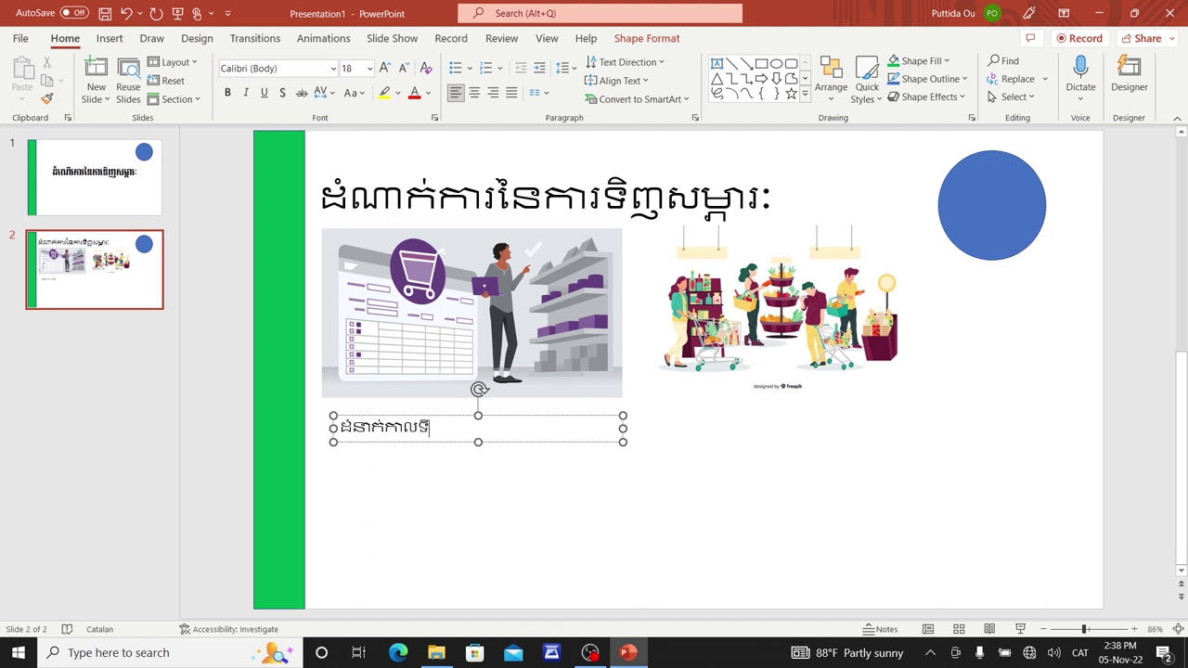
type("១")
left_click(456, 538)
left_click(456, 443)
- Copy the caption box and place the copy under the shoppers picture, level with the first caption
right_click(457, 443)
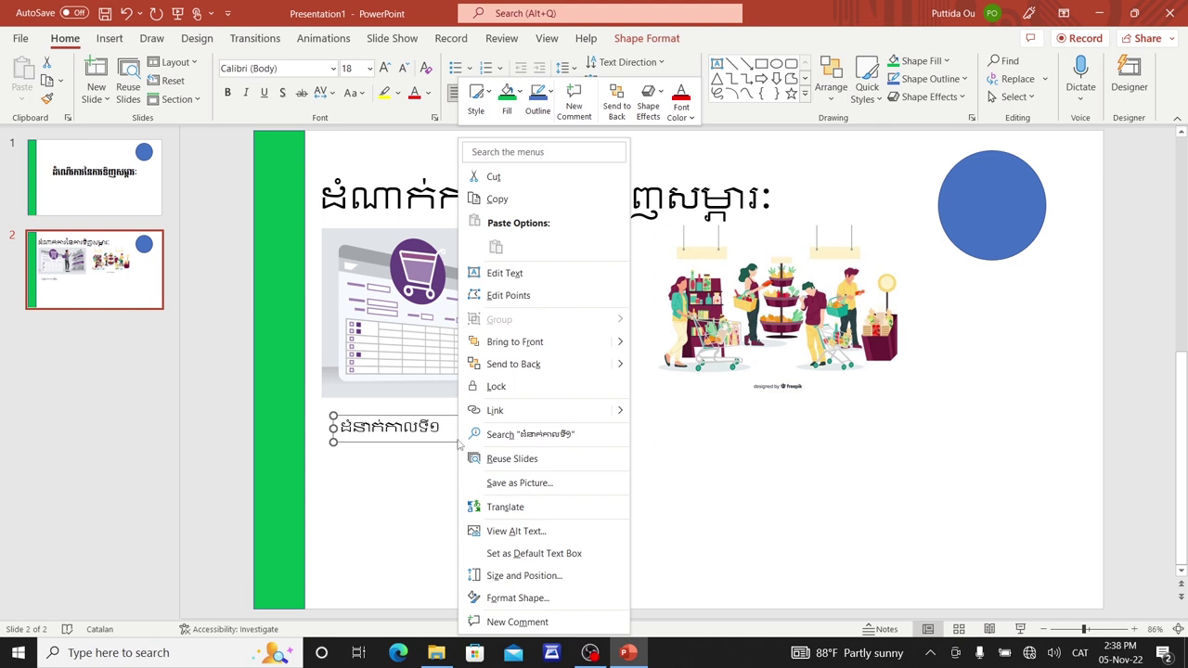
left_click(493, 200)
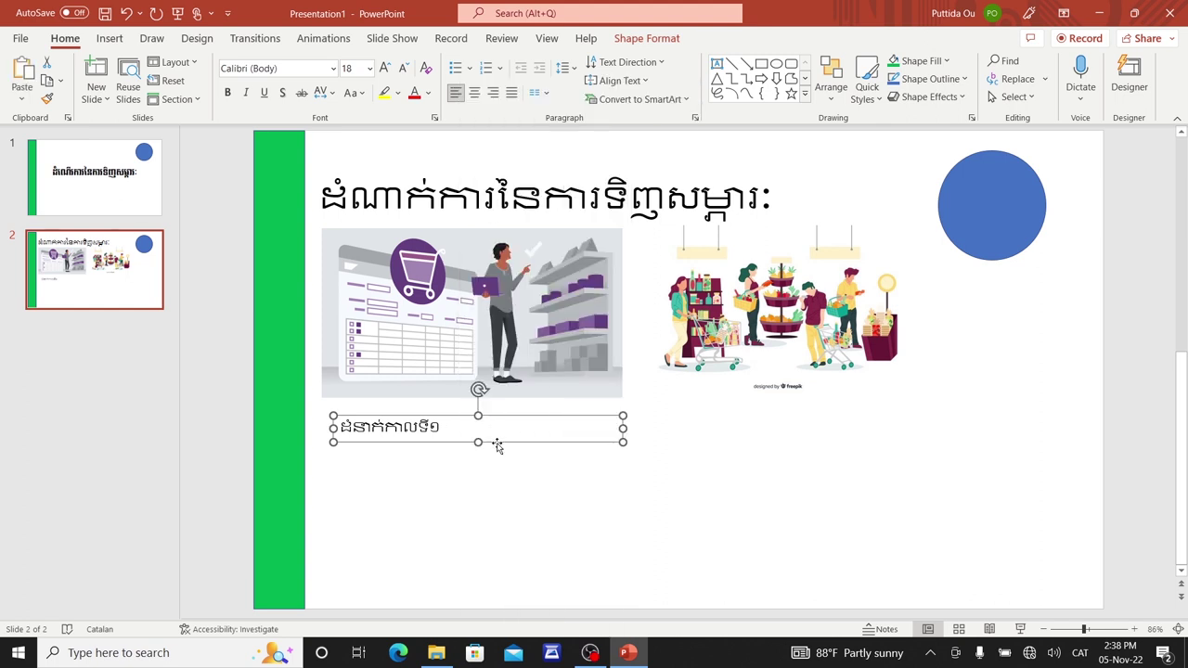
right_click(687, 456)
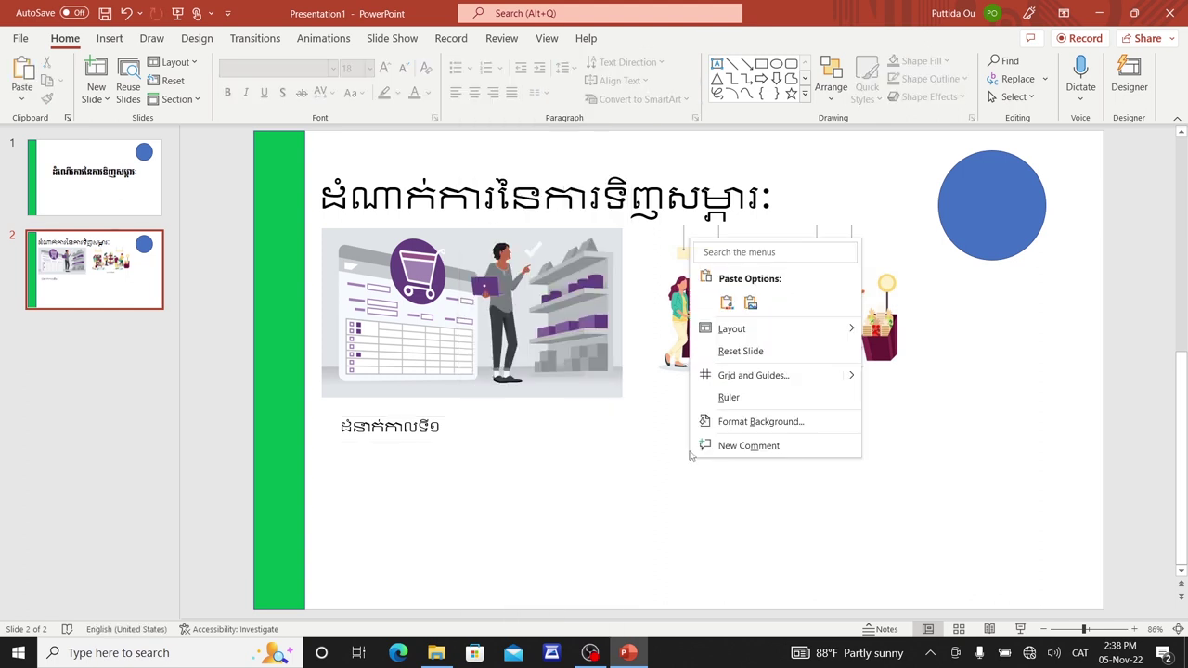
left_click(727, 303)
left_click_drag(562, 453, 877, 425)
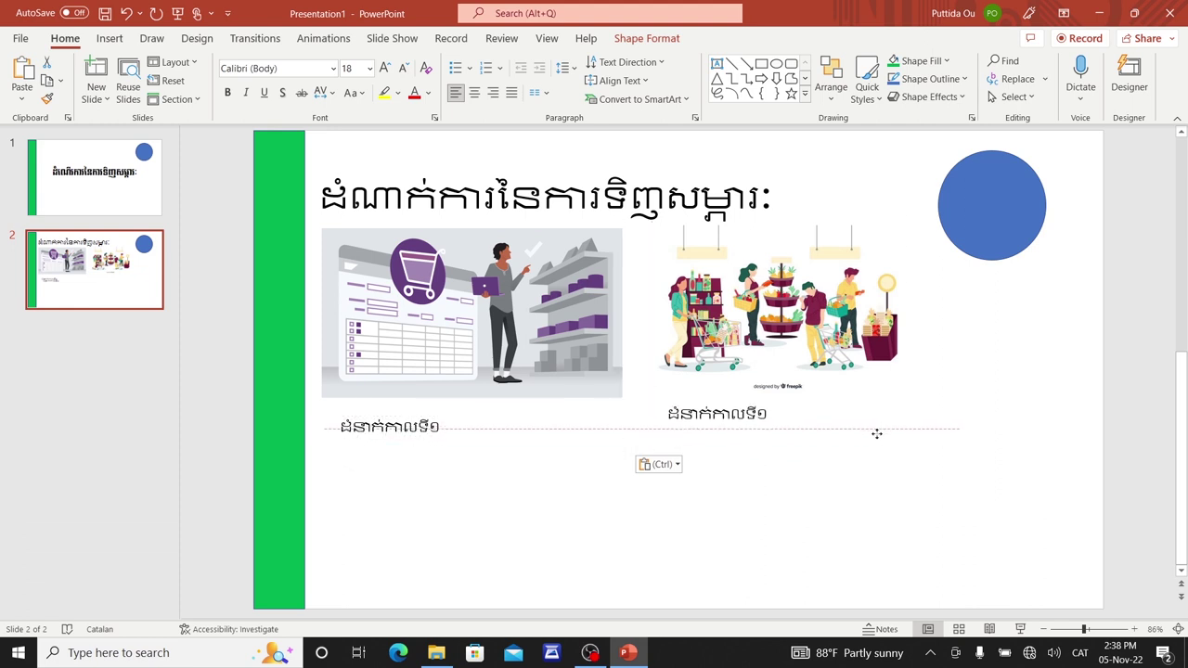
left_click_drag(877, 425, 878, 442)
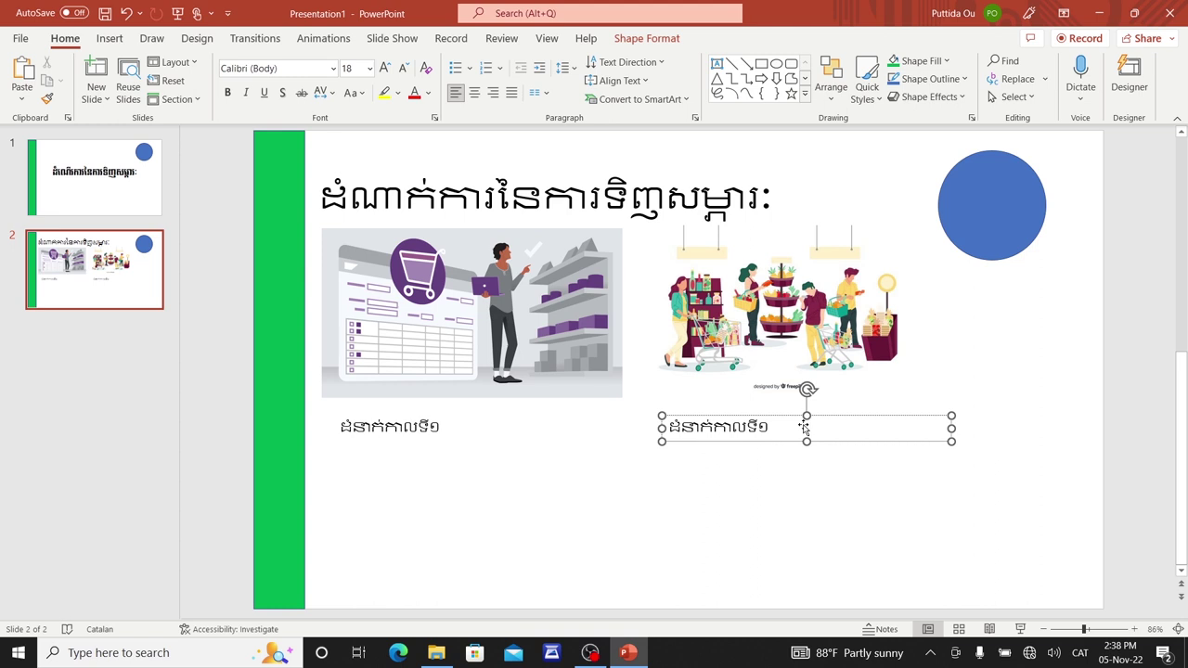
- Change the copy's final digit so it reads ដំនាក់កាលទី២
key("BackSpace")
type("២")
left_click(802, 510)
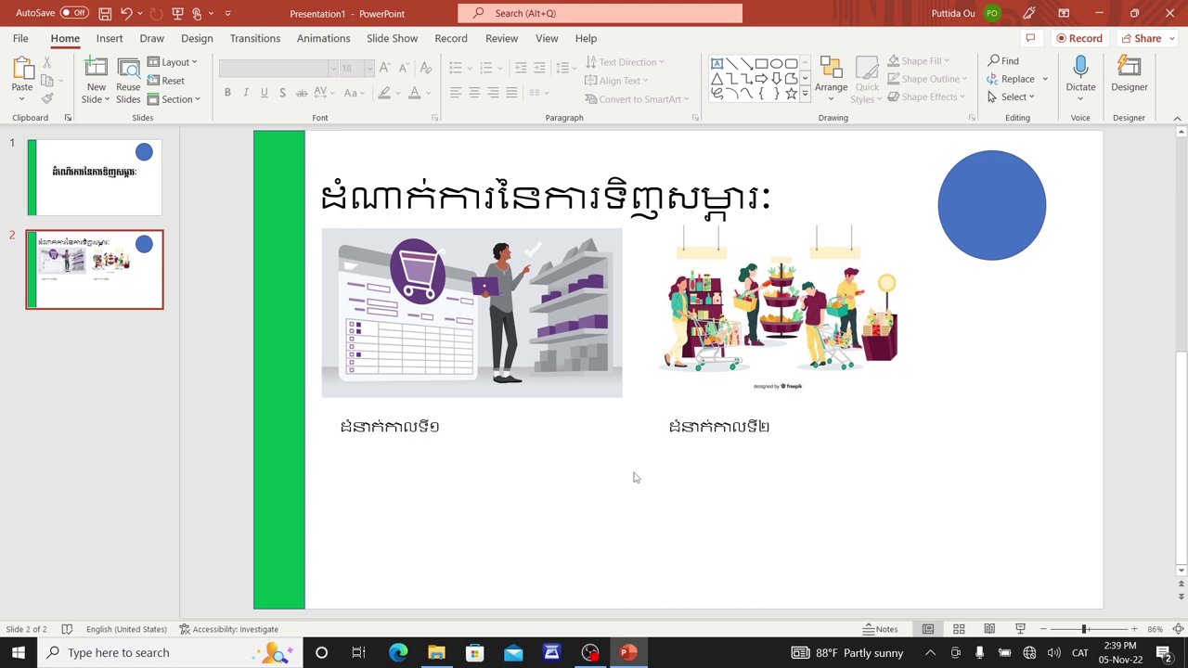
- Show the speaker notes pane below slide 2 and enlarge it by dragging its splitter up
left_click(888, 630)
left_click_drag(715, 594, 687, 517)
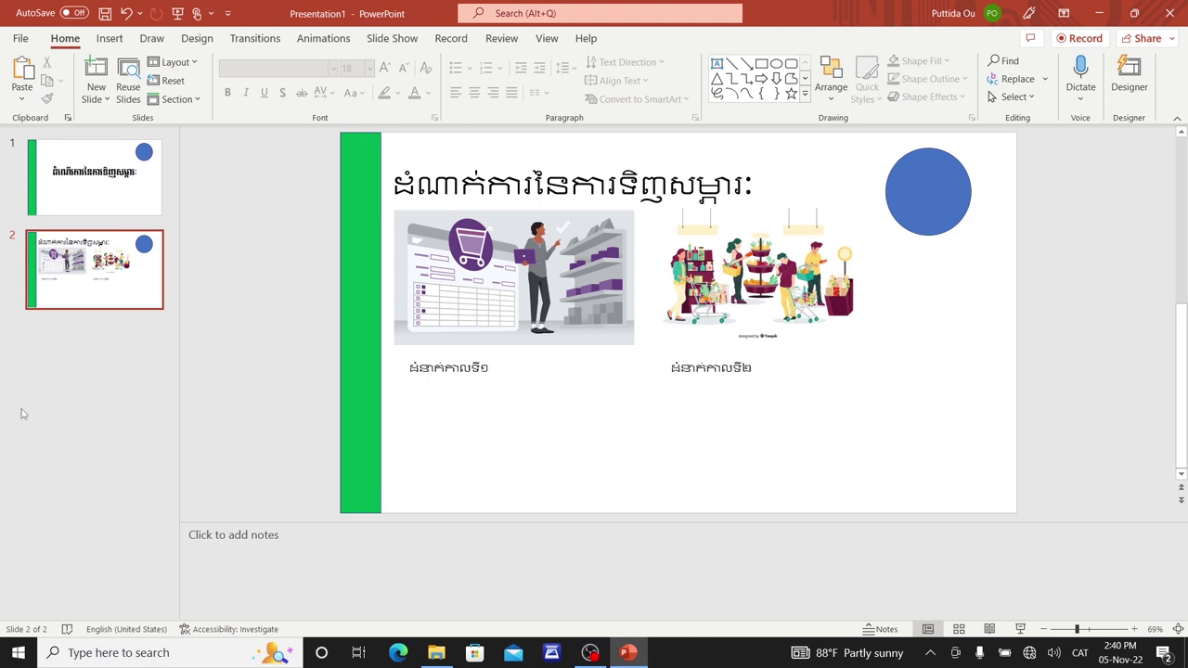
- Insert a new slide 3 after slide 2 and delete its body and title placeholders
right_click(90, 290)
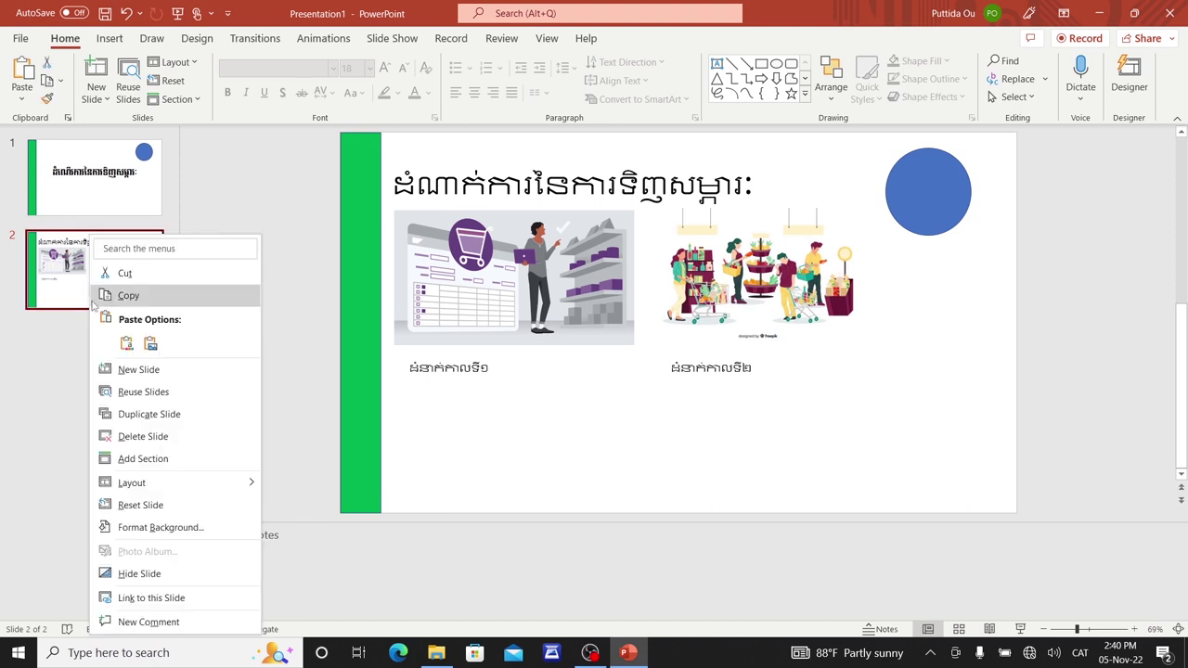
left_click(133, 372)
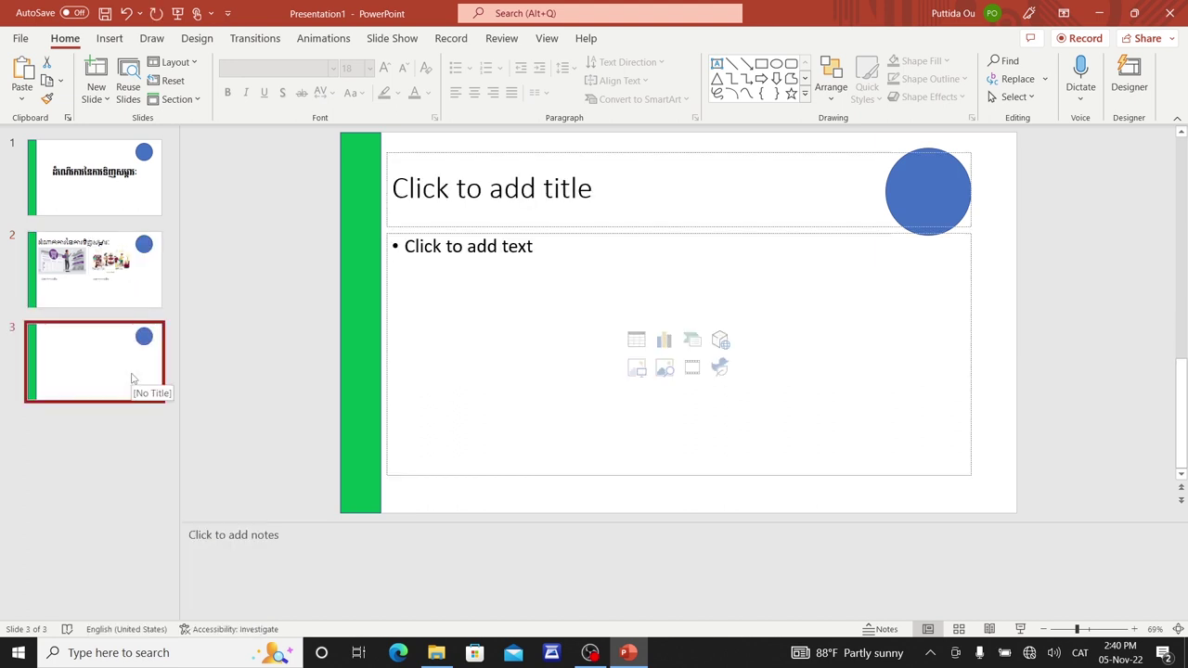
left_click(564, 232)
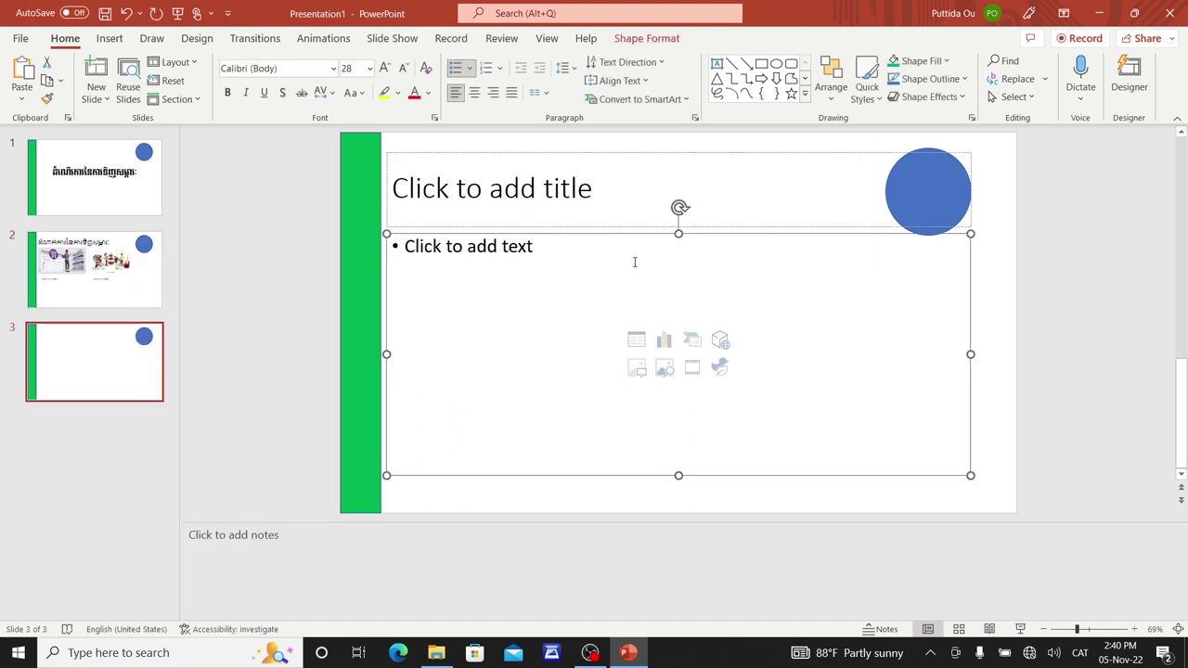
key("Delete")
left_click(629, 228)
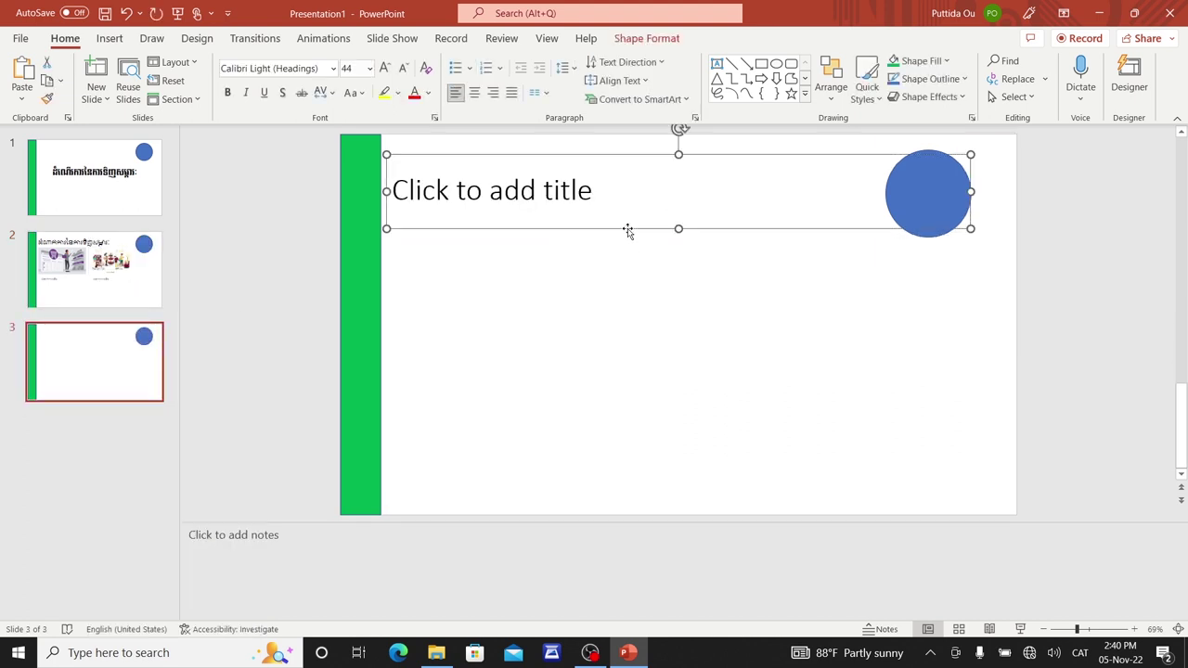
key("Delete")
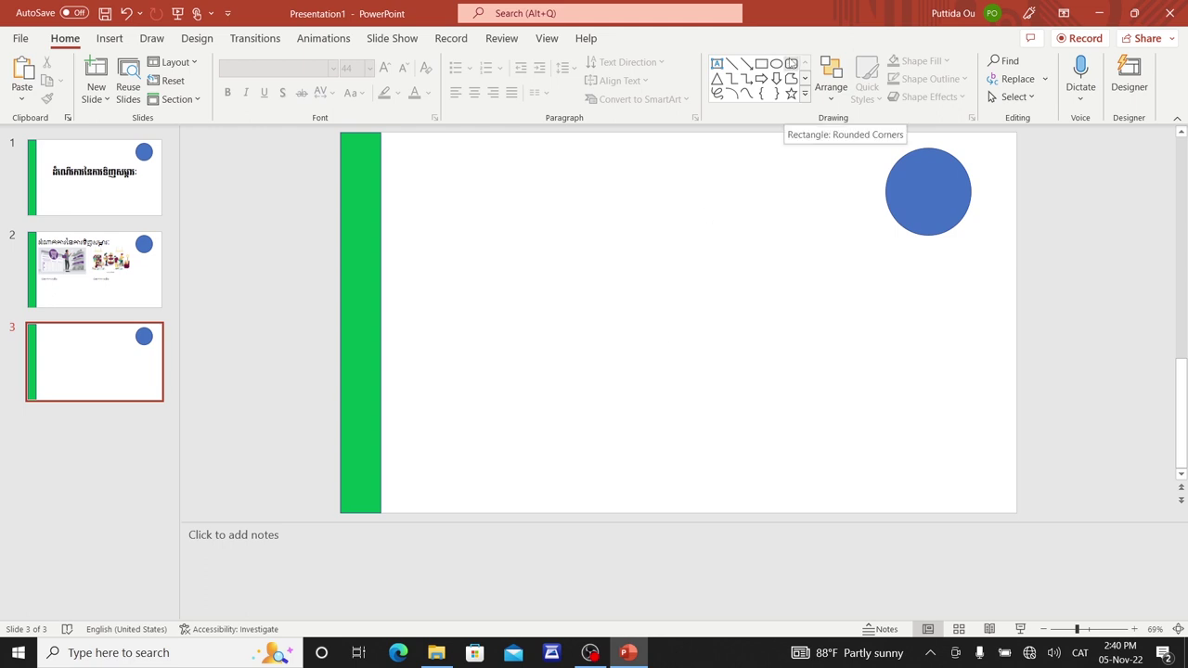
left_click(776, 63)
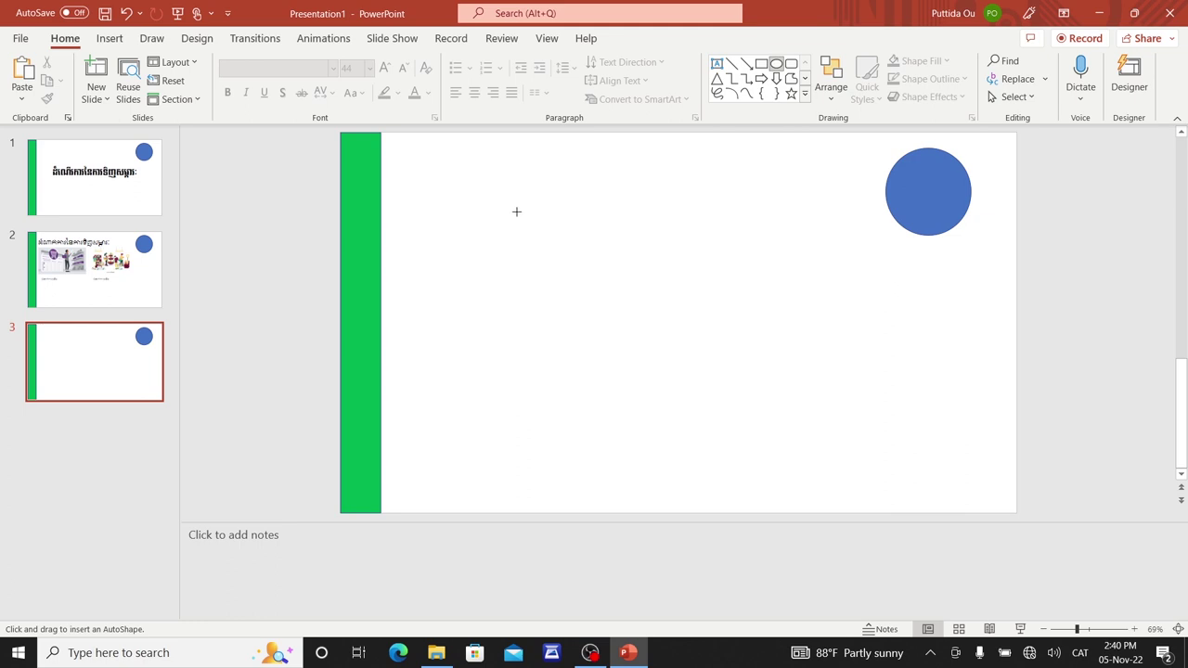
- Draw a 3.2" blue circle on slide 3 and paste a copy overlapping it on the right
left_click_drag(516, 208, 674, 369)
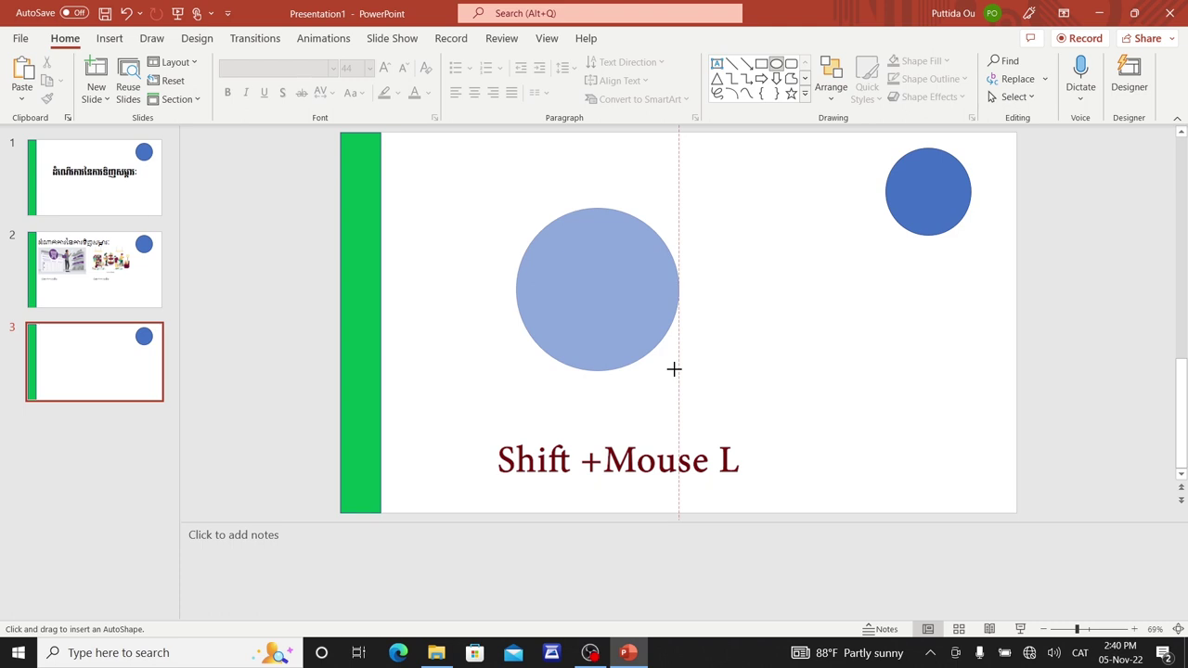
left_click_drag(674, 370, 674, 369)
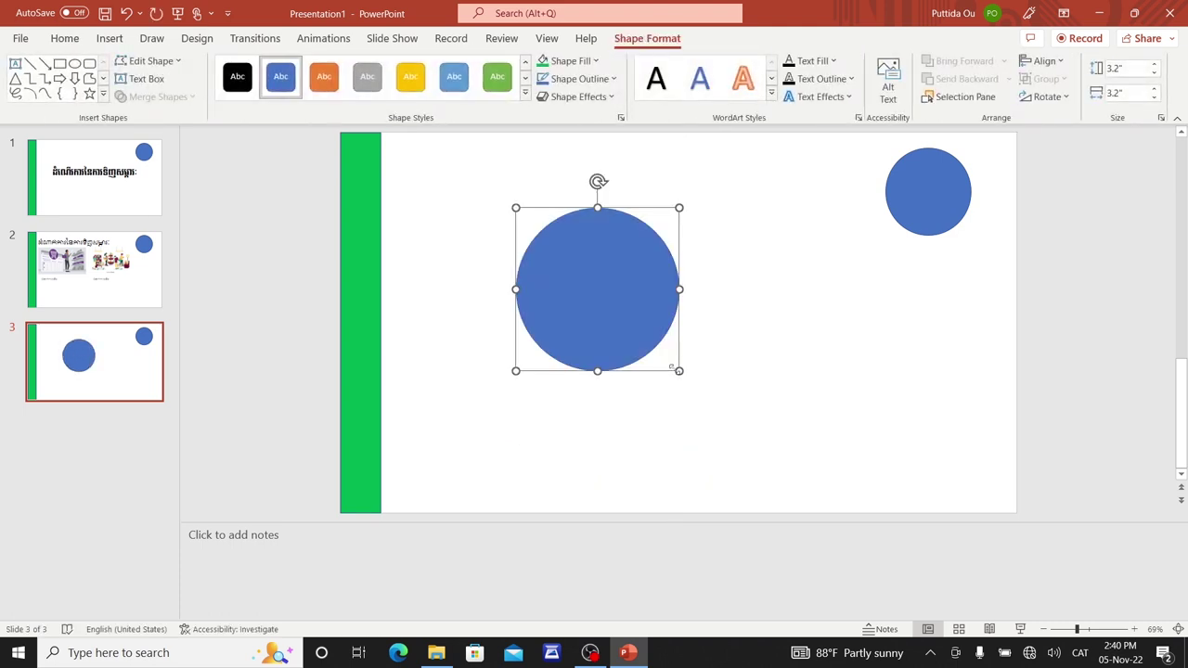
key("ctrl+c")
key("ctrl+v")
mouse_move(650, 328)
left_mouse_down()
mouse_move(753, 334)
mouse_move(748, 320)
left_mouse_up()
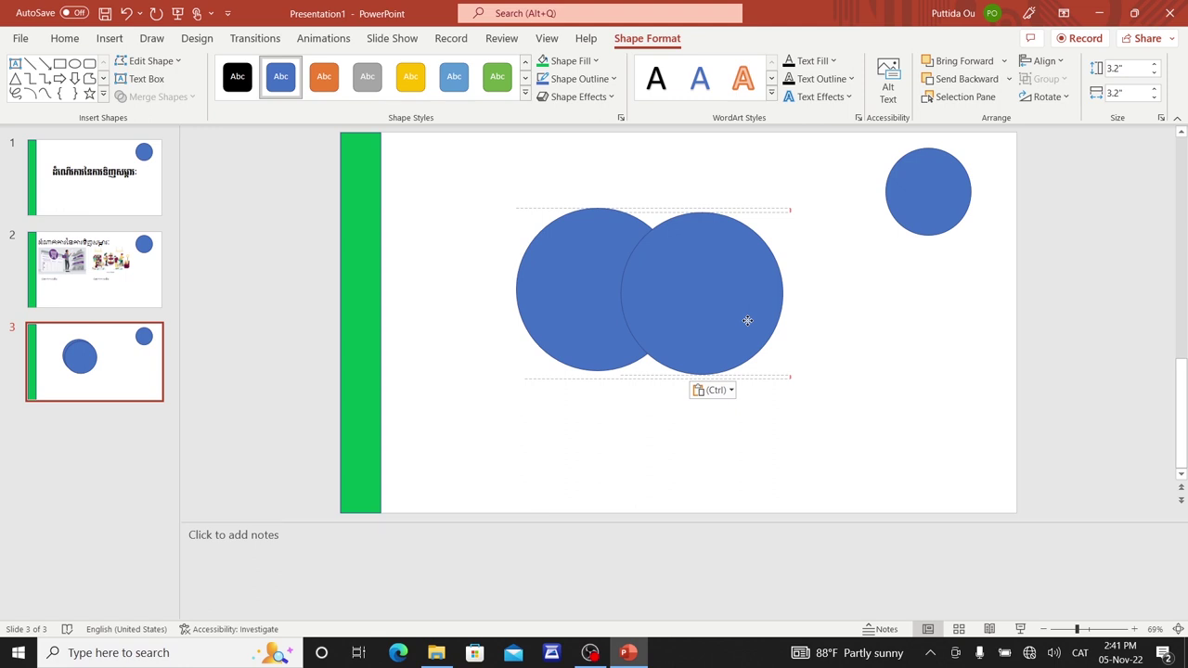
- Align the copied circle's top and bottom with the first circle, then select the left circle
left_click_drag(748, 320, 746, 317)
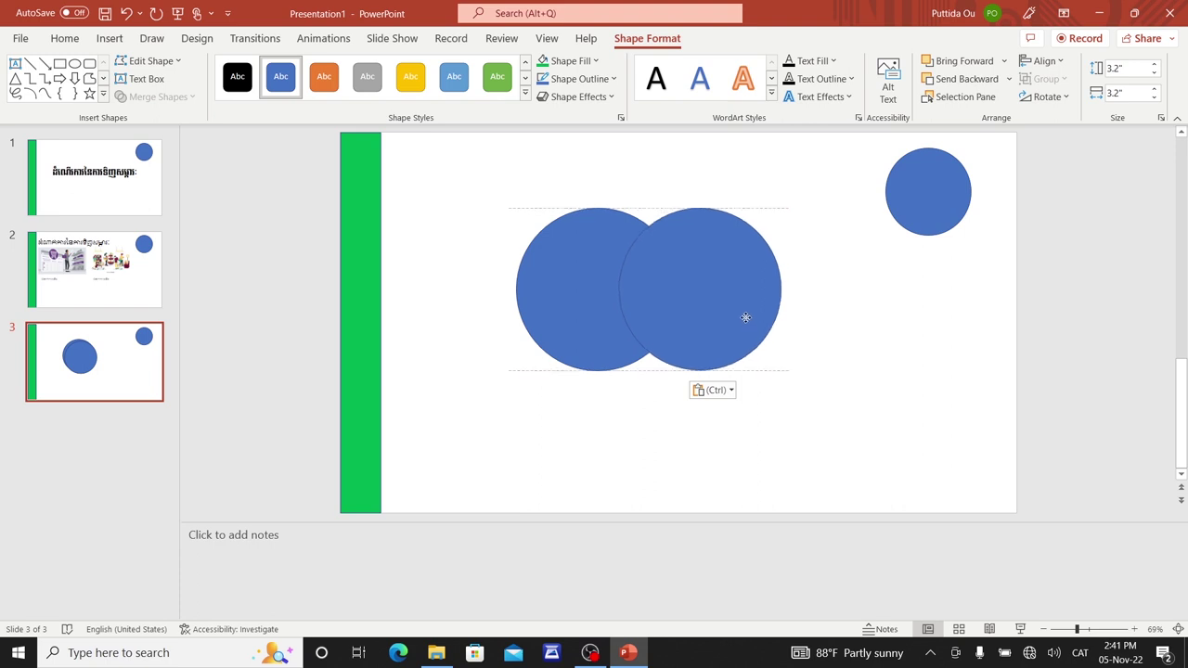
left_click_drag(746, 318, 742, 309)
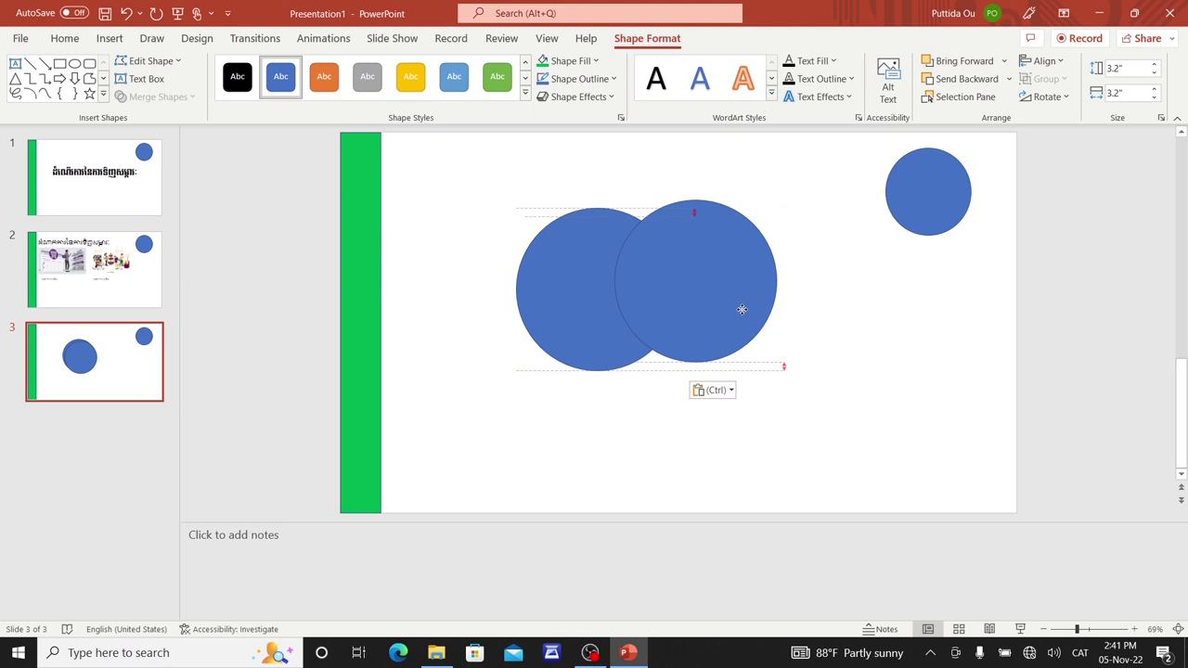
left_click_drag(742, 309, 742, 320)
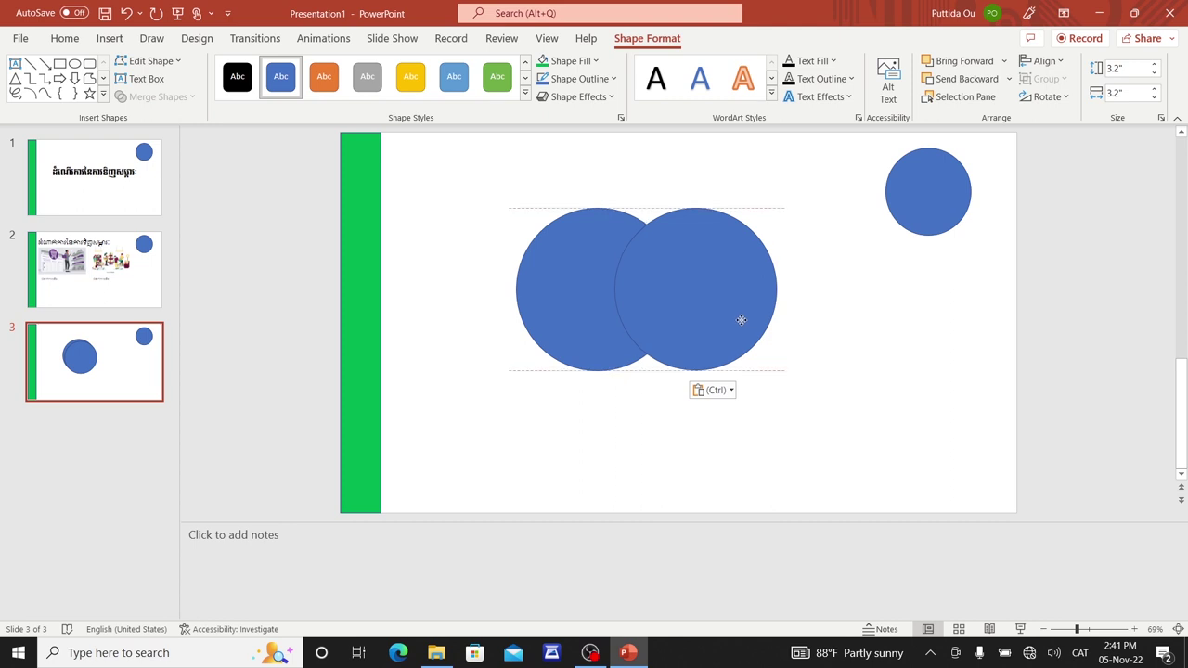
left_click_drag(742, 320, 742, 320)
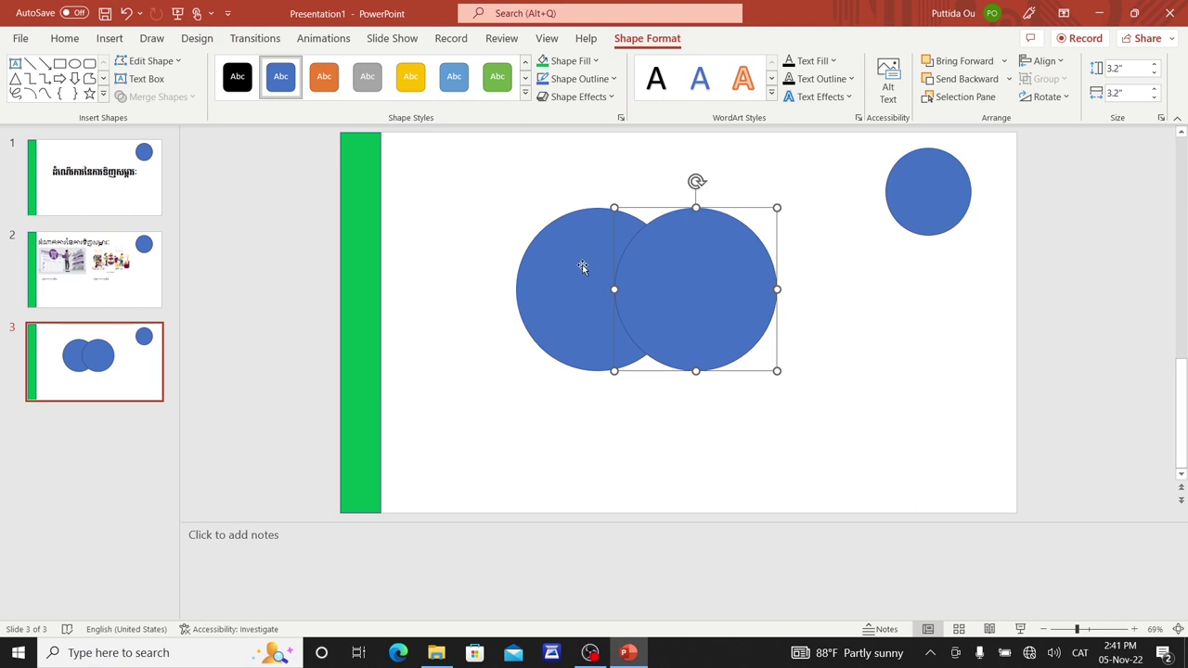
left_click(582, 268)
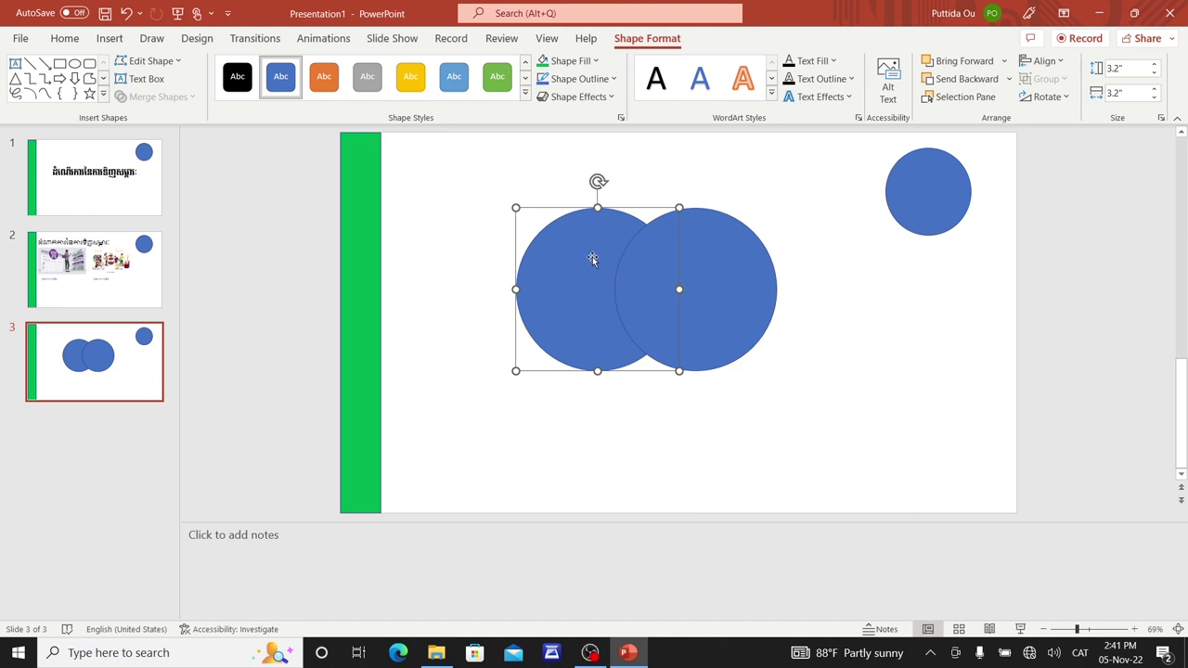
key("shift")
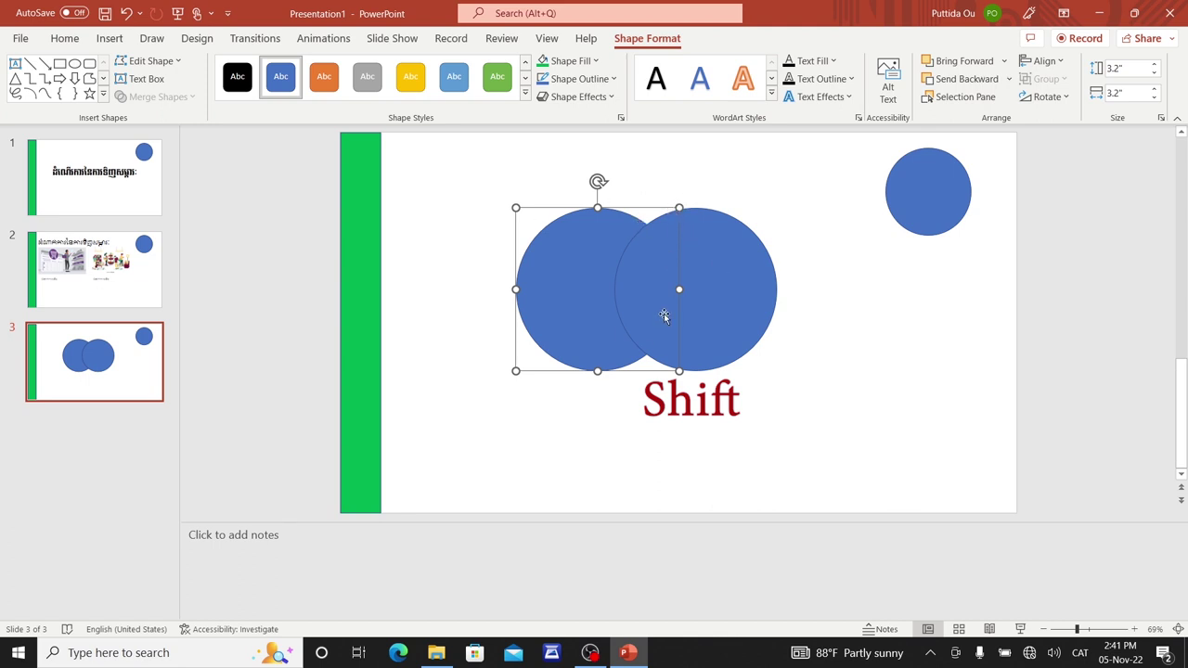
- Add the right circle to the selection and apply Merge Shapes > Subtract to form a 3.2" × 2.57" crescent
left_click(723, 275, "shift")
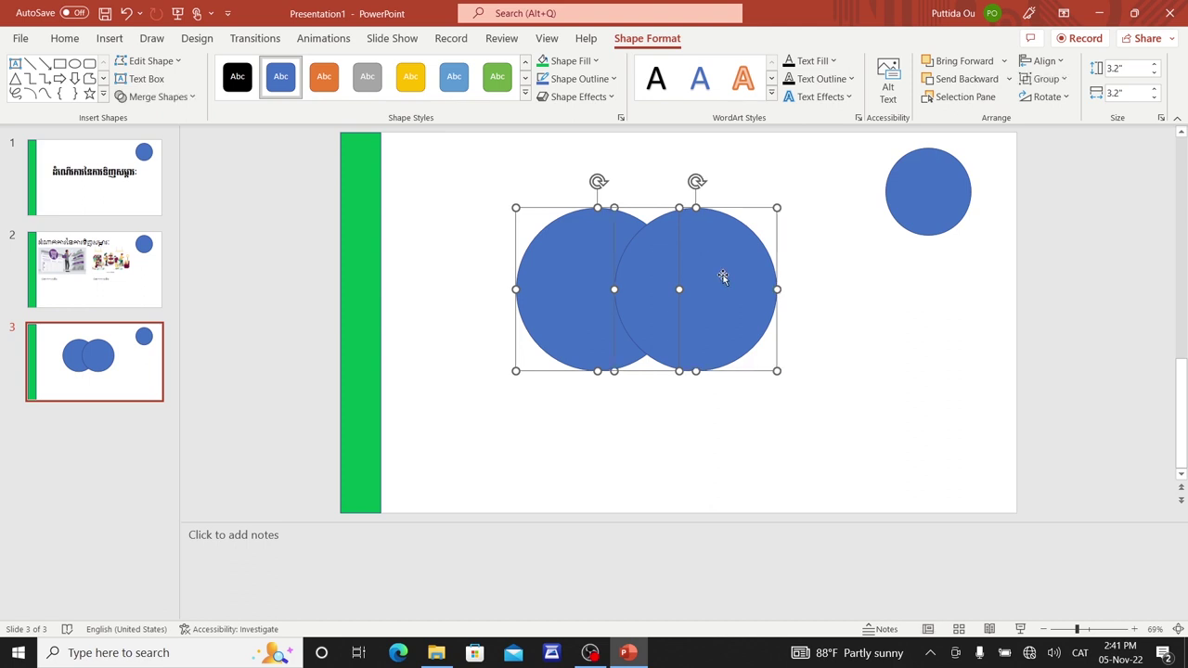
left_click(193, 98)
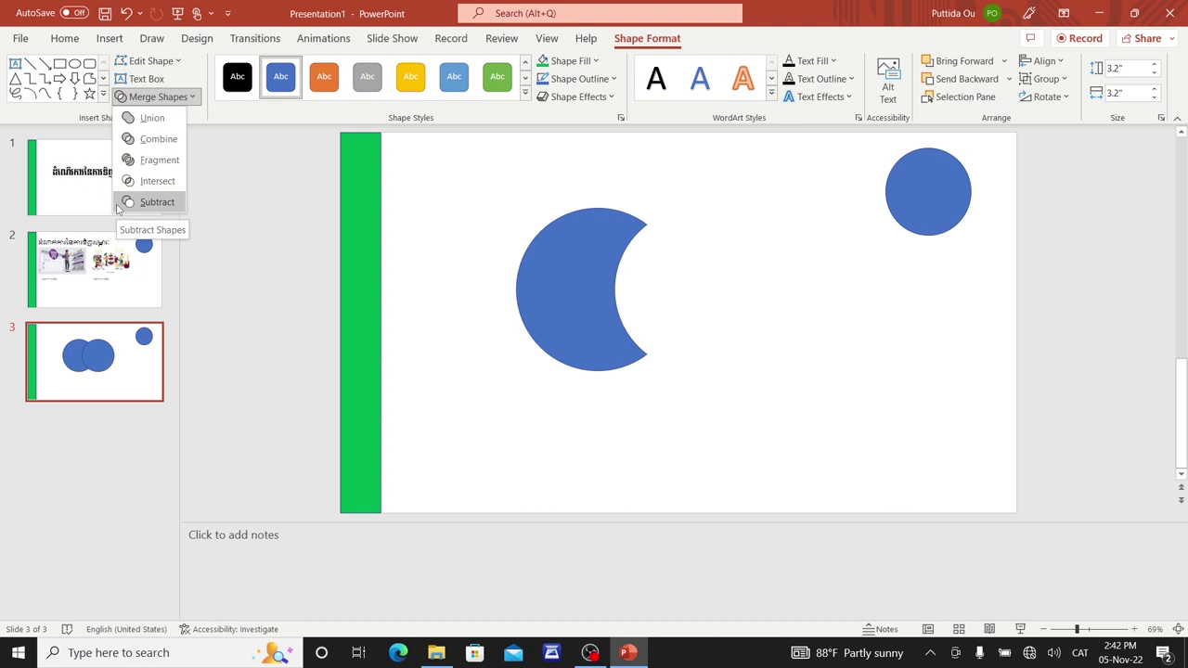
left_click(118, 208)
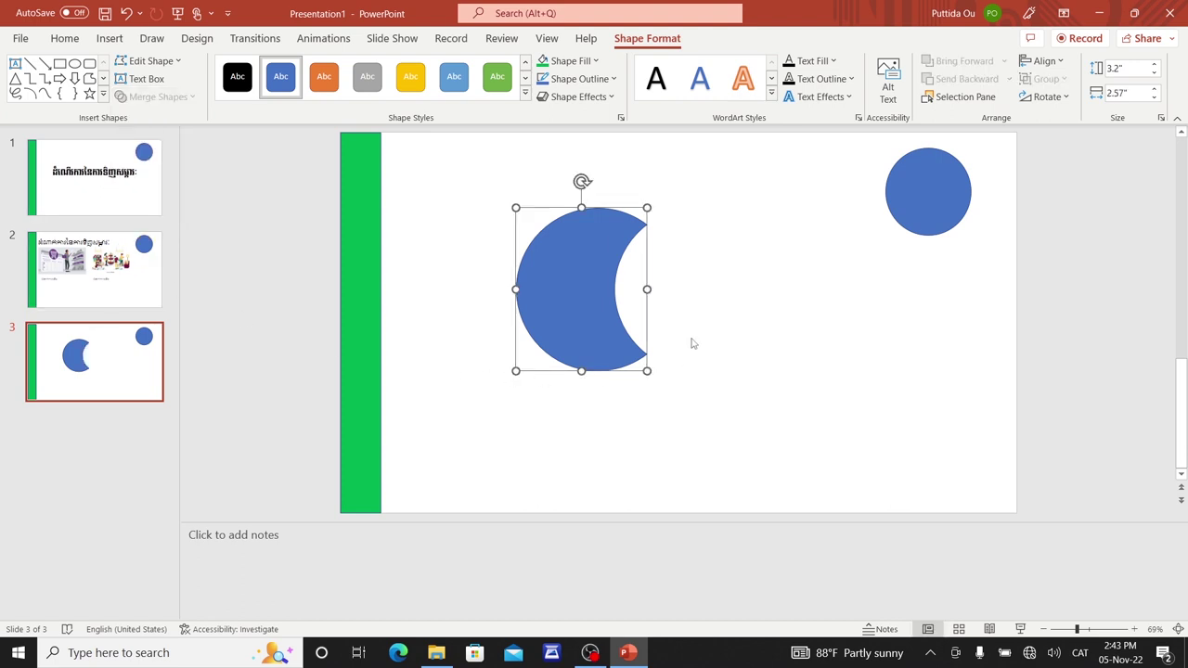